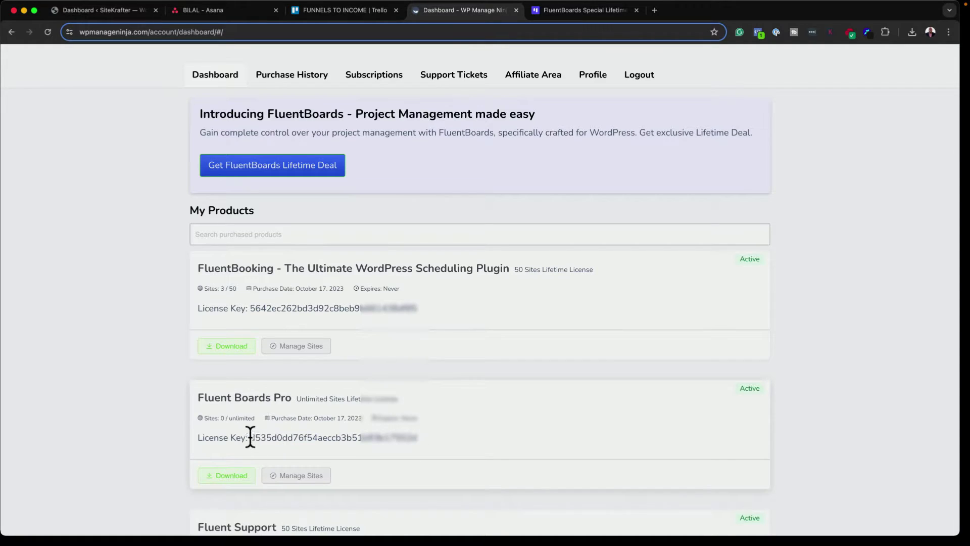
Step: Select the Fluent Boards Pro license key in the account, and install and activate the free FluentBoards plugin in WordPress
left_click_drag(250, 437, 432, 440)
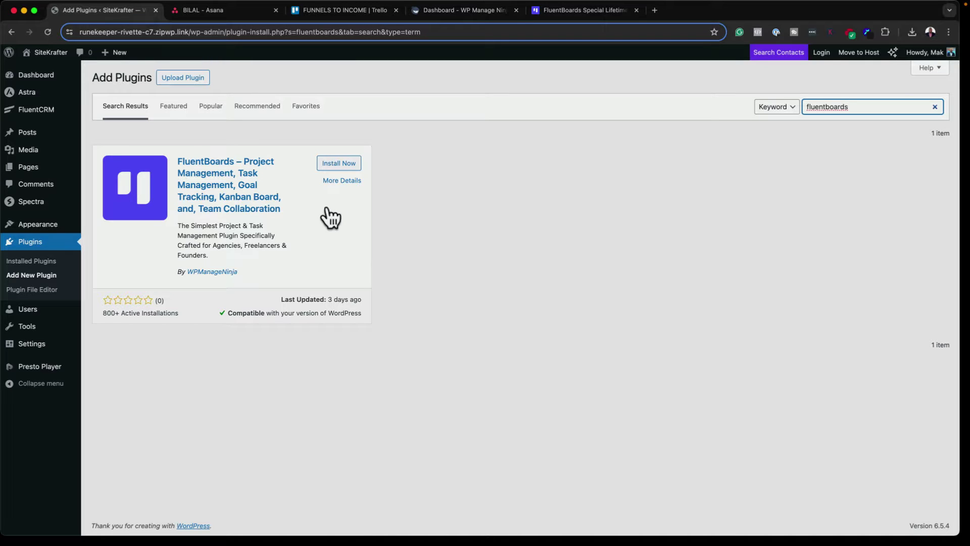
left_click(352, 164)
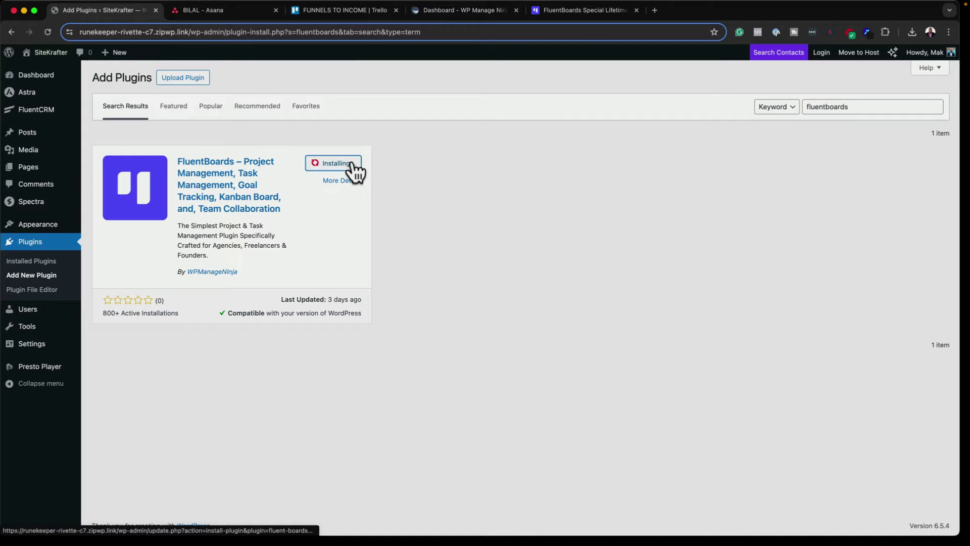
left_click(344, 163)
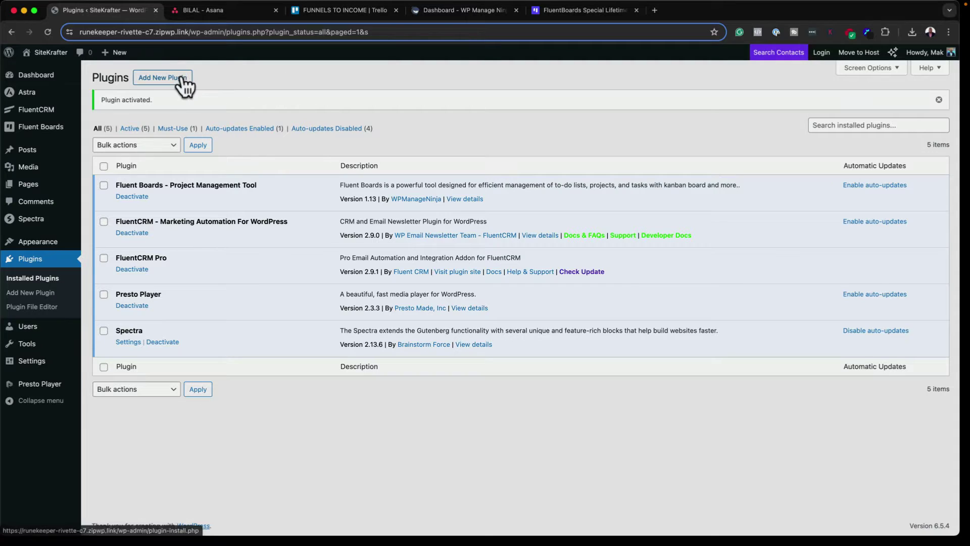
Step: Upload, install and activate the Pro add-on from fluent-boards-pro-1.13.zip, and open its license activation page
left_click(183, 77)
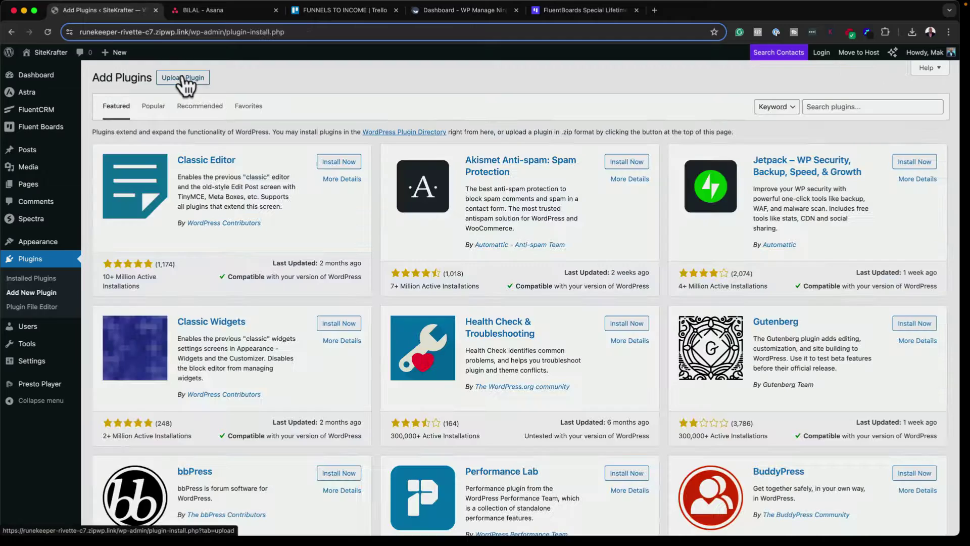
left_click(182, 77)
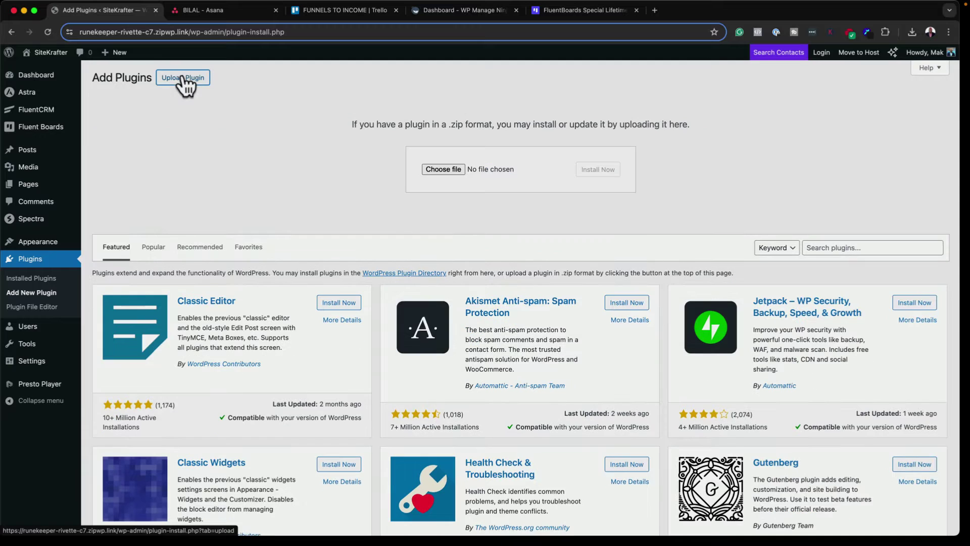
left_click(437, 170)
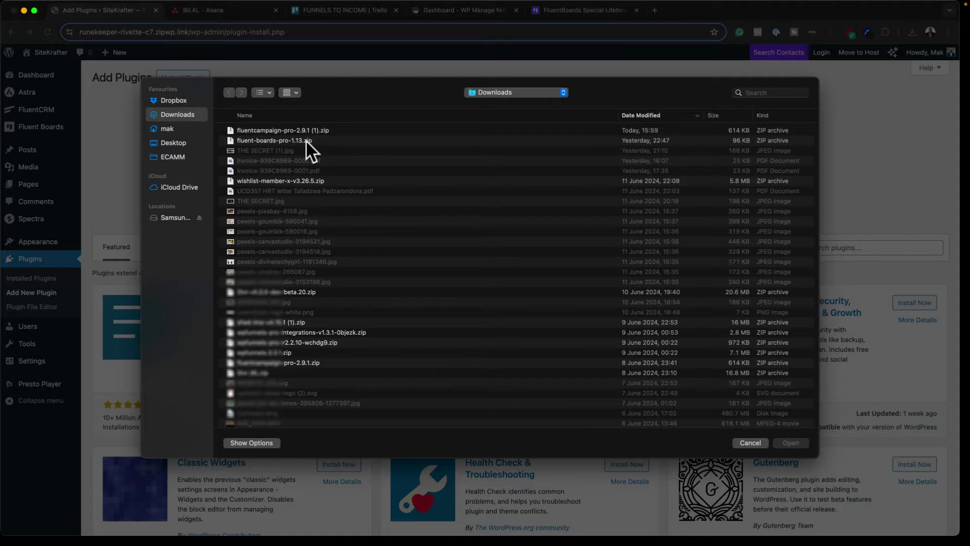
double_click(305, 141)
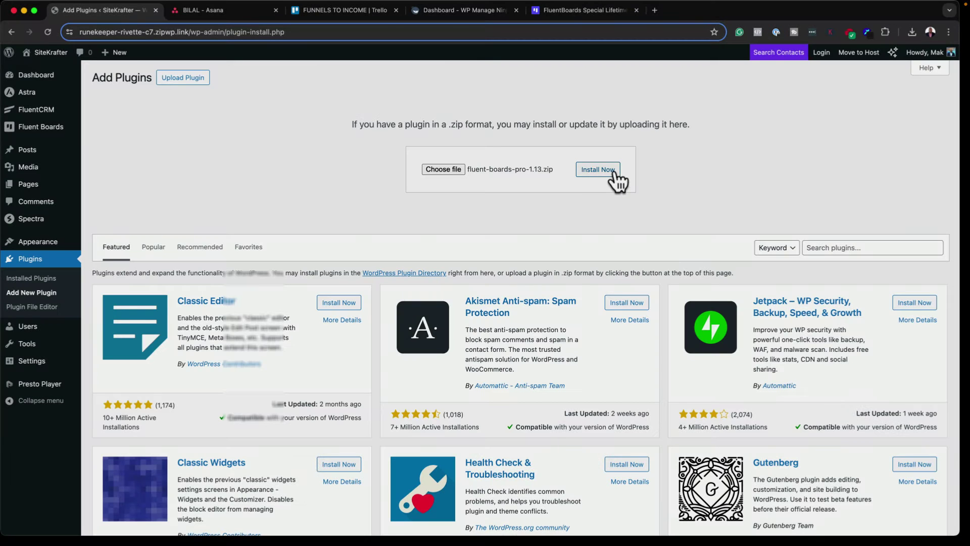
left_click(602, 170)
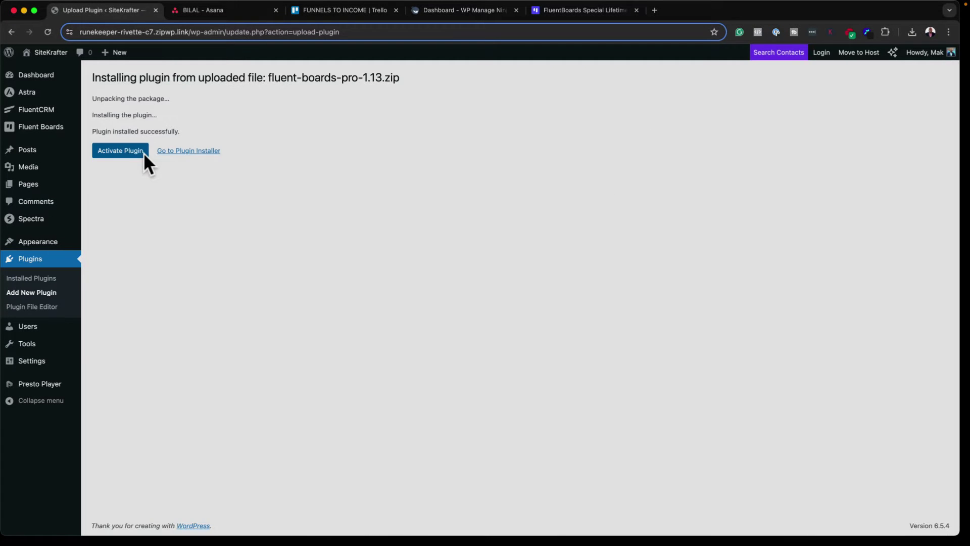
left_click(141, 151)
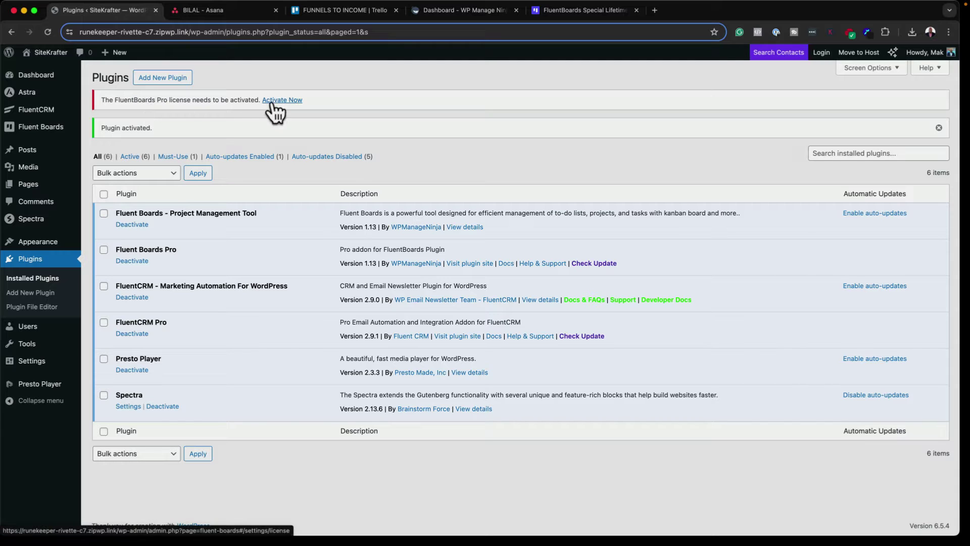
left_click(274, 101)
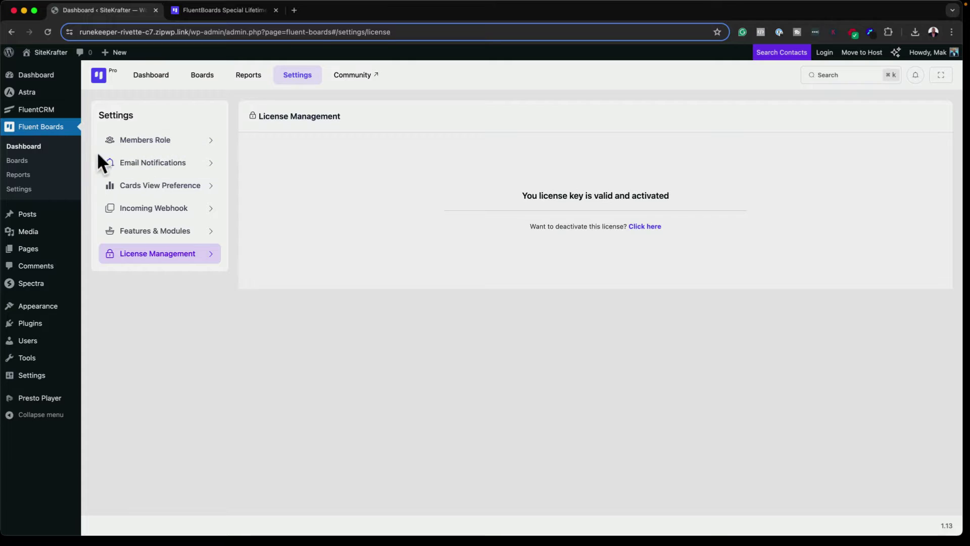
Step: Create the first board "Web Design Project A" with stages Open, In Progress and Completed and the first task "Brand Identity Research"
left_click(32, 147)
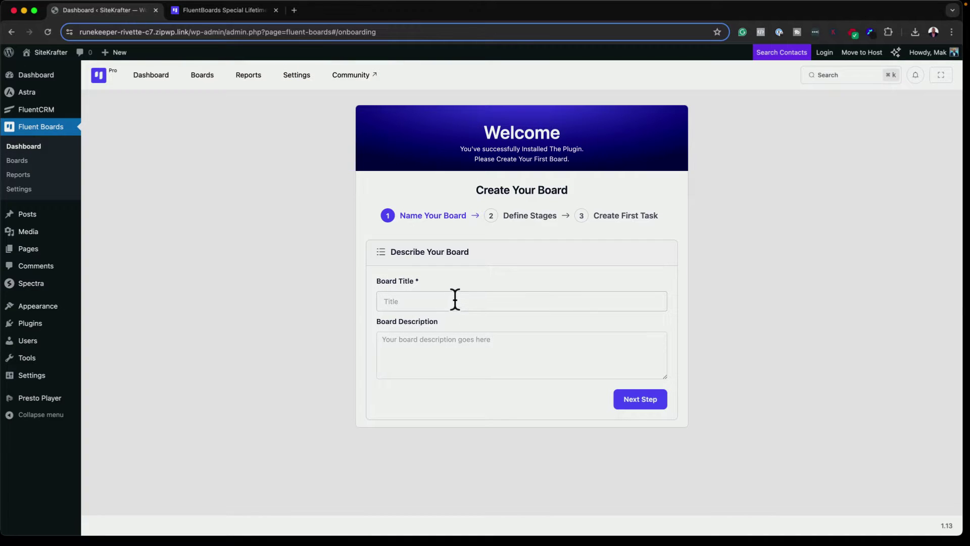
left_click(455, 301)
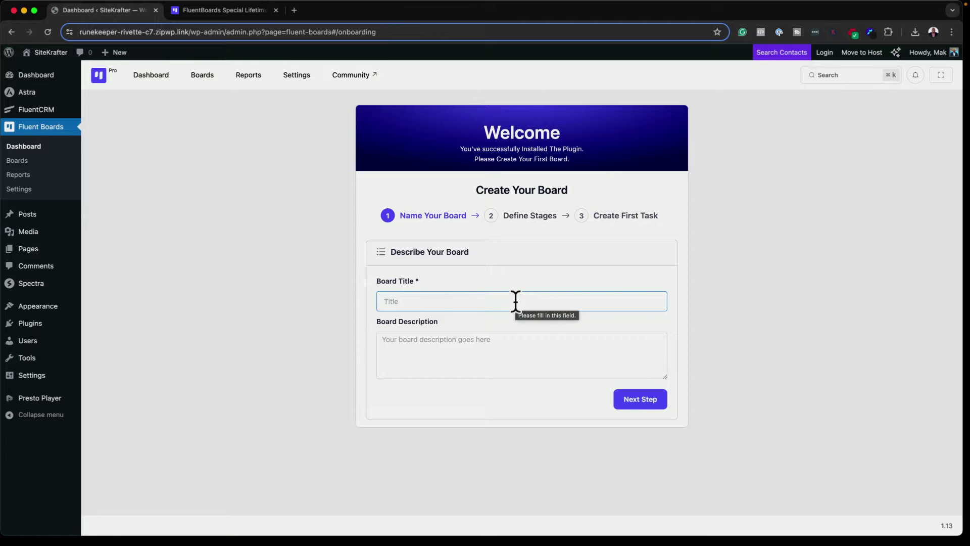
left_click(646, 401)
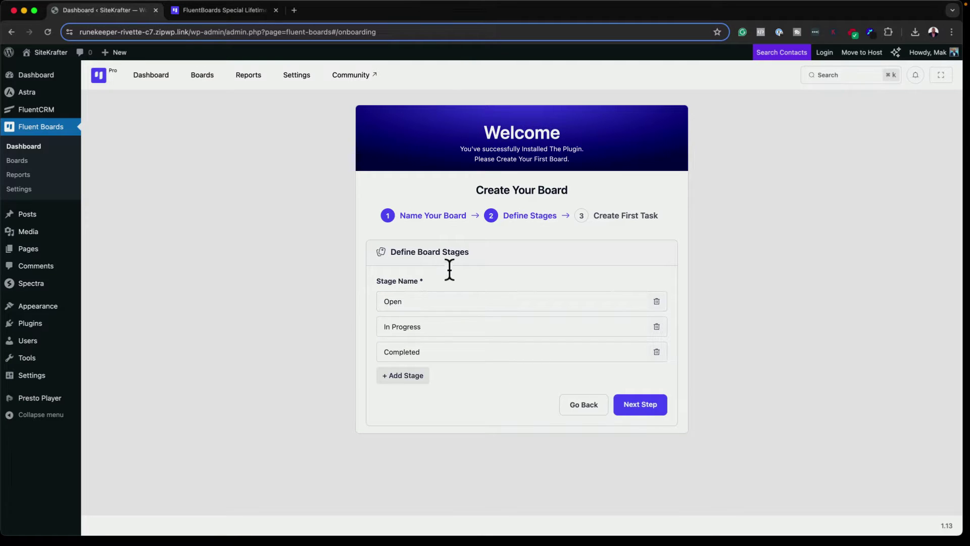
left_click(652, 407)
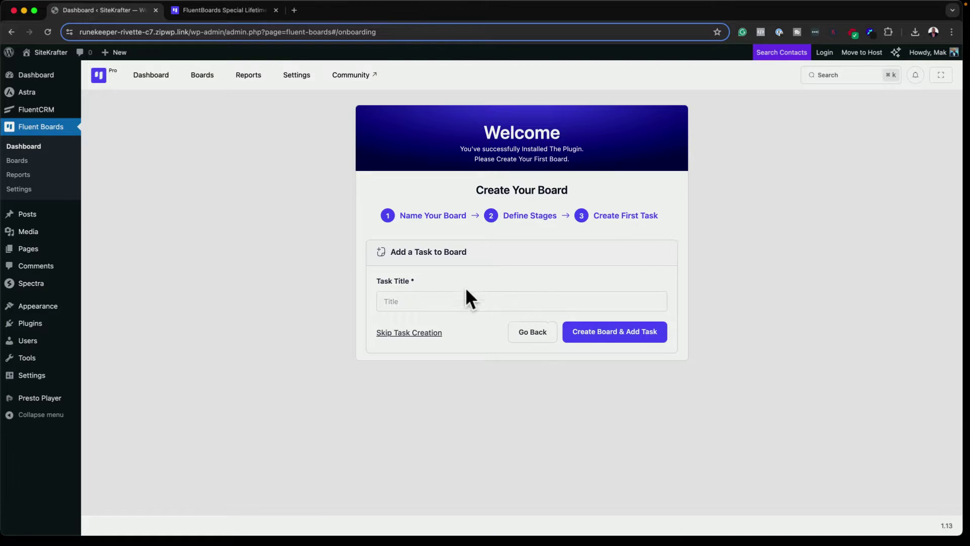
left_click(424, 301)
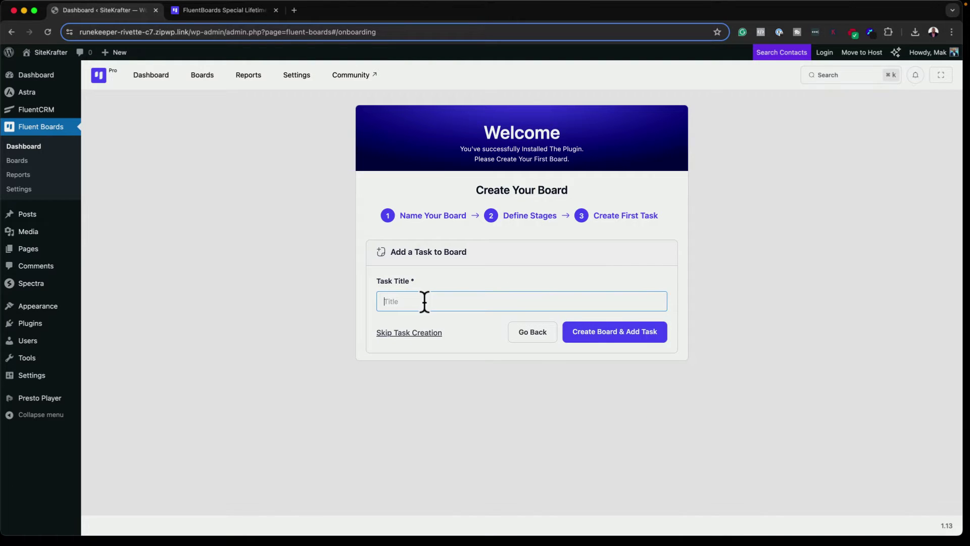
type("Brand Identity Research")
left_click(605, 333)
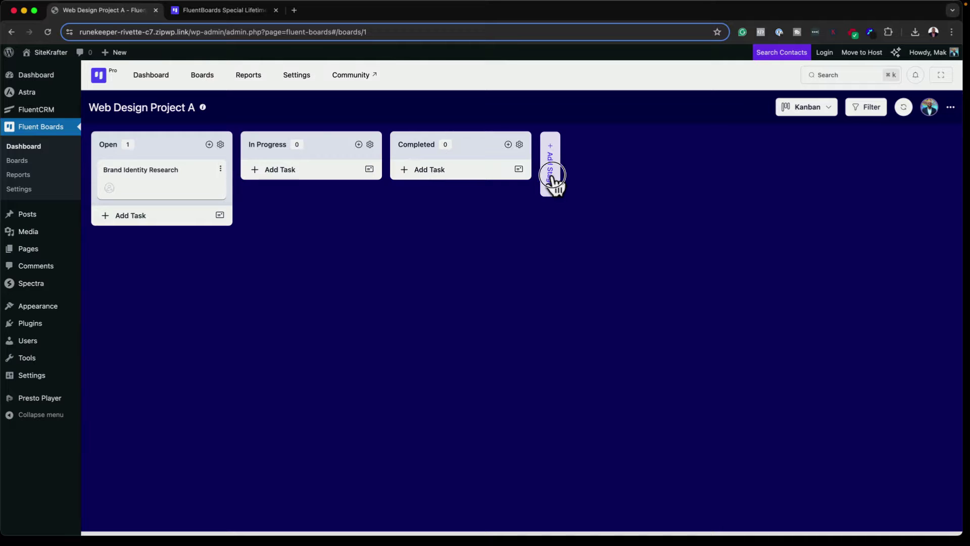
Step: Add a new stage named "Client" after the Completed stage and save it
left_click(552, 175)
left_click(569, 163)
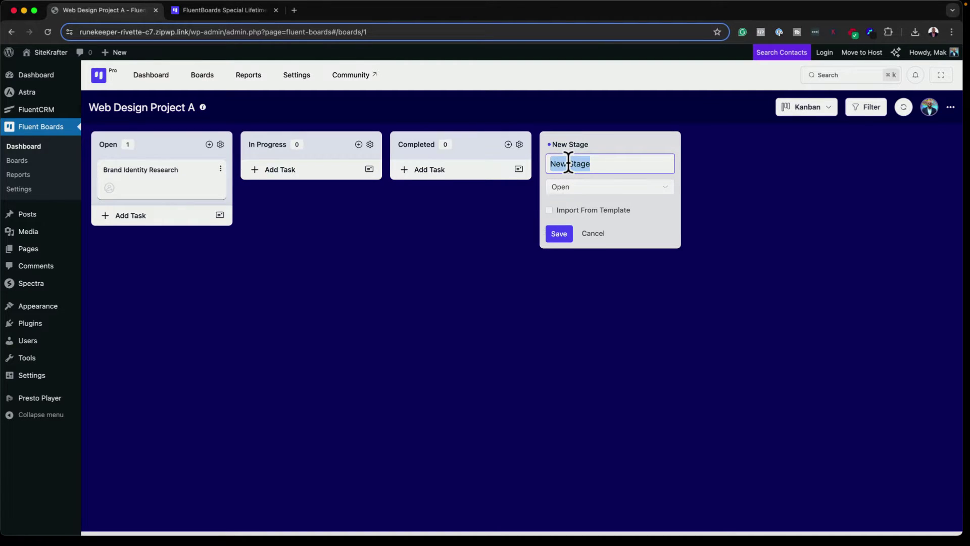
type("Client")
left_click(558, 239)
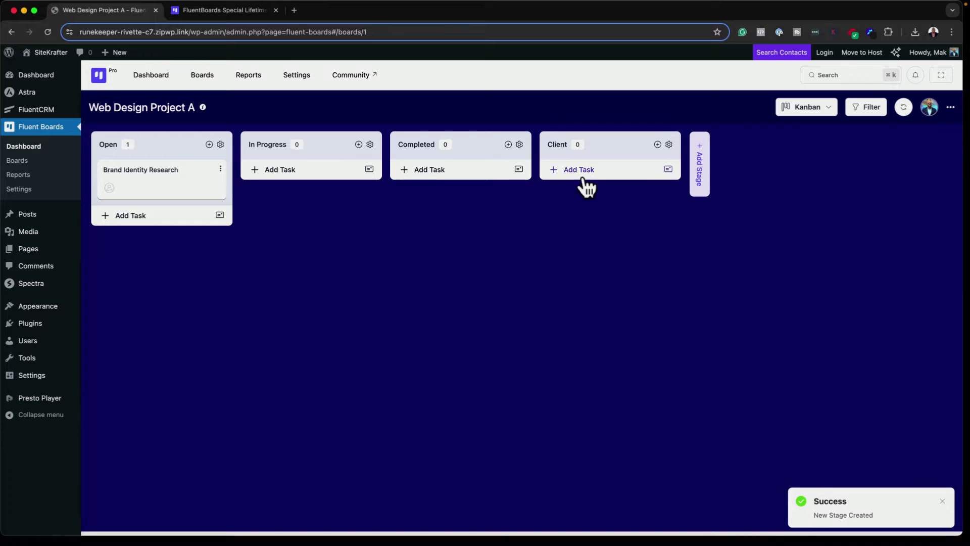
Step: Add a new stage named "Approved" after the Client stage and save it
left_click(704, 167)
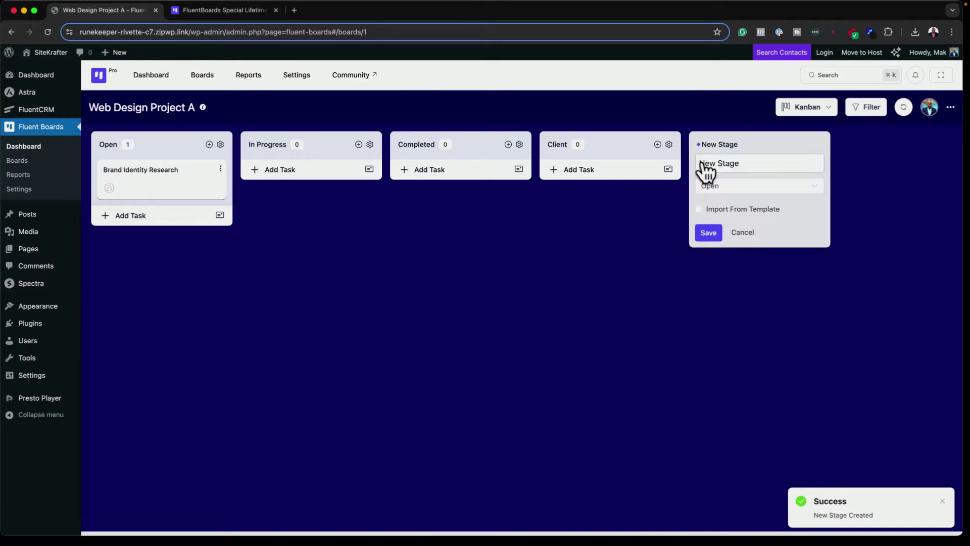
left_click(702, 163)
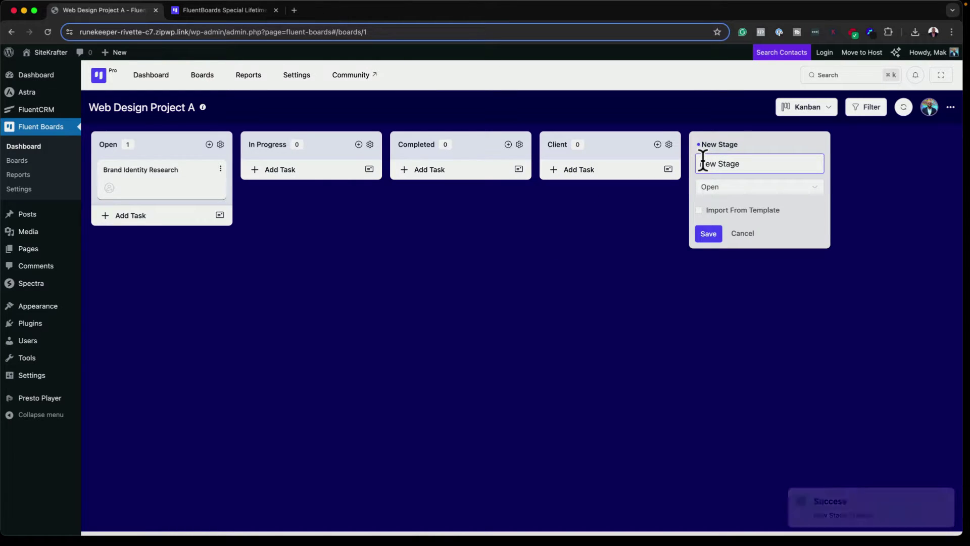
type("Approved")
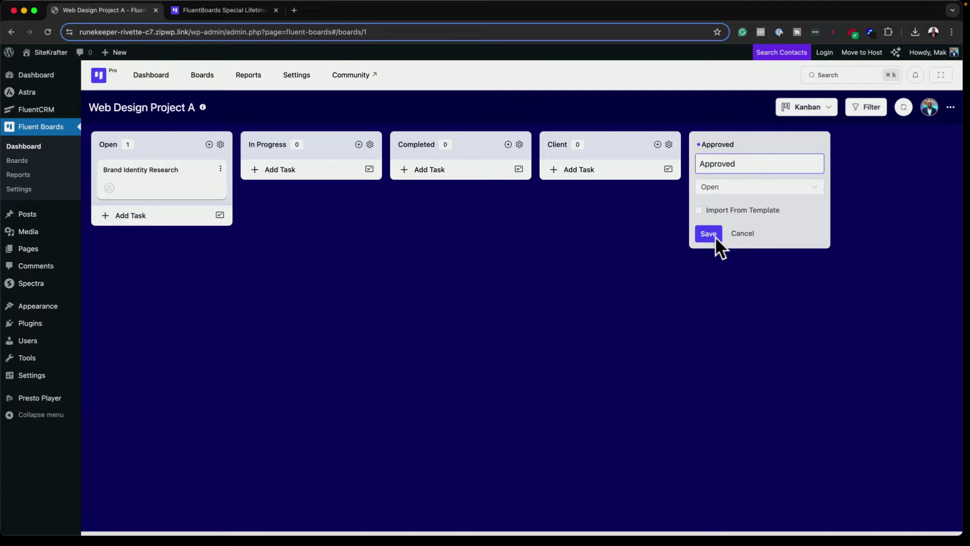
left_click(715, 236)
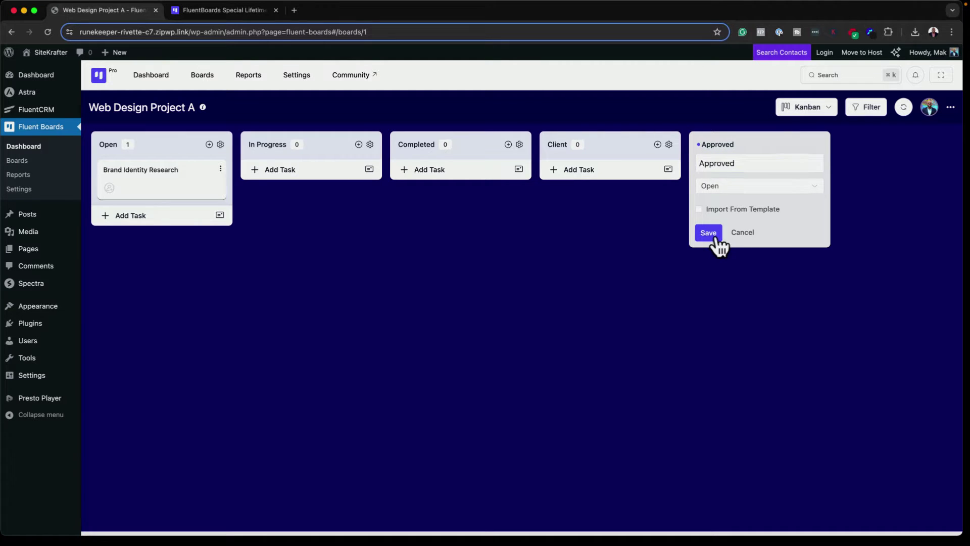
left_click(709, 234)
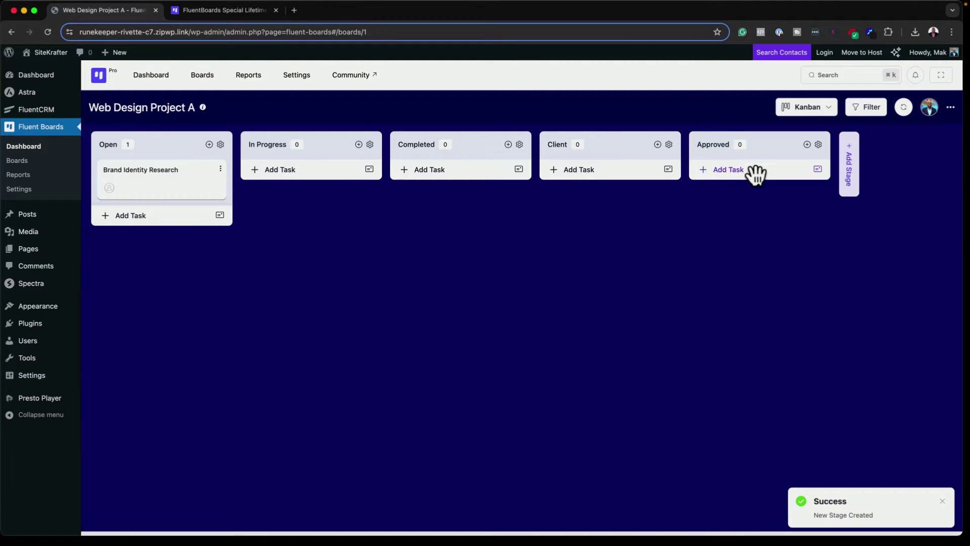
Step: View the board's stages in the List layout and return to the Kanban layout
left_click(831, 113)
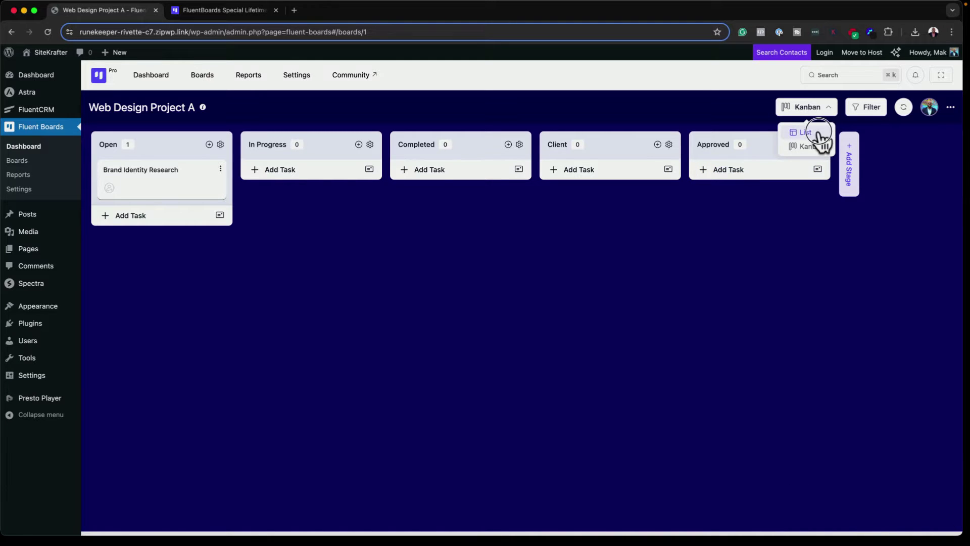
left_click(804, 132)
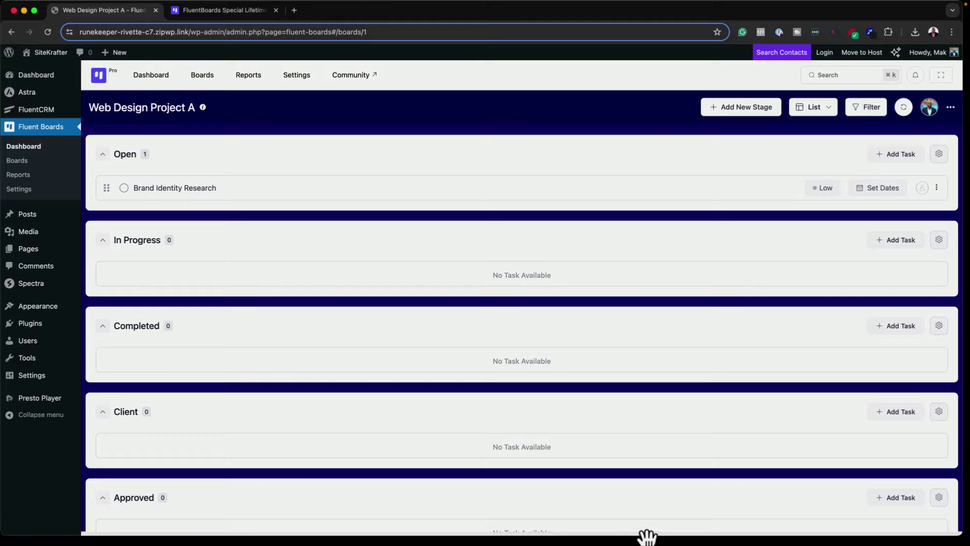
left_click(832, 109)
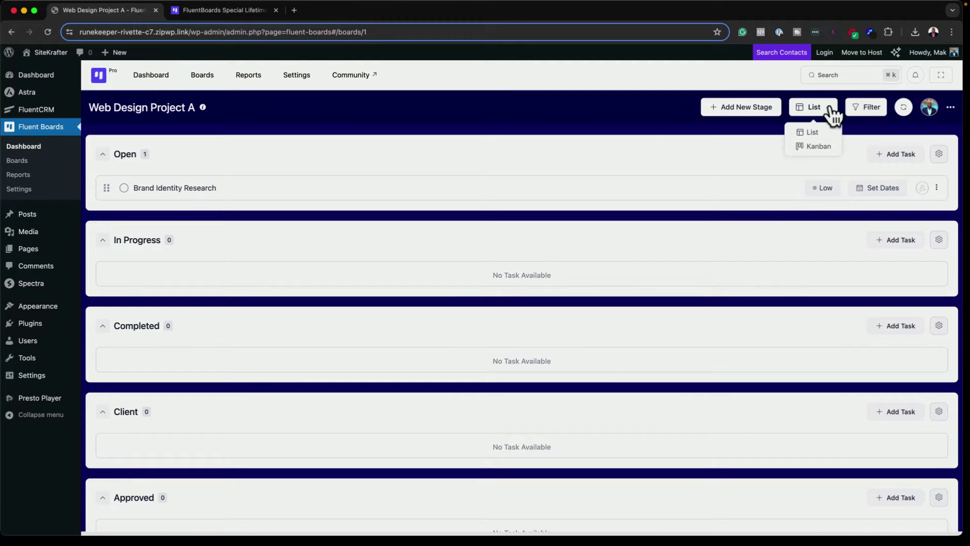
left_click(822, 149)
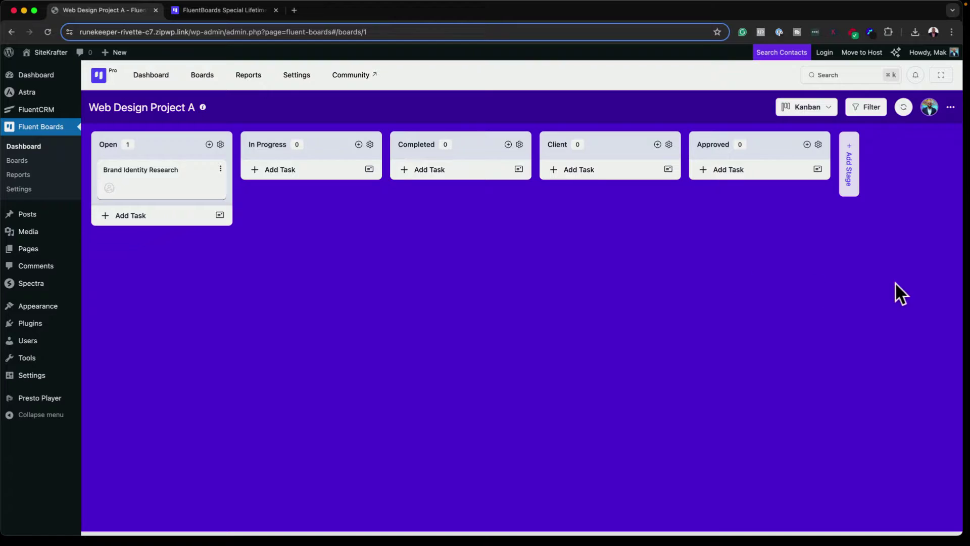
Step: Change the board's background to solid purple, and replace it with the dark blue gradient
left_click(951, 106)
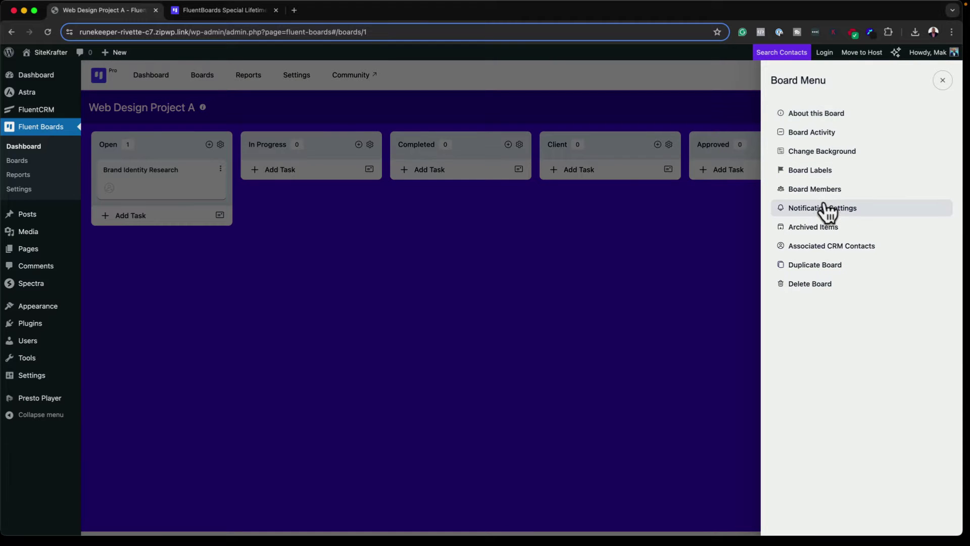
left_click(826, 152)
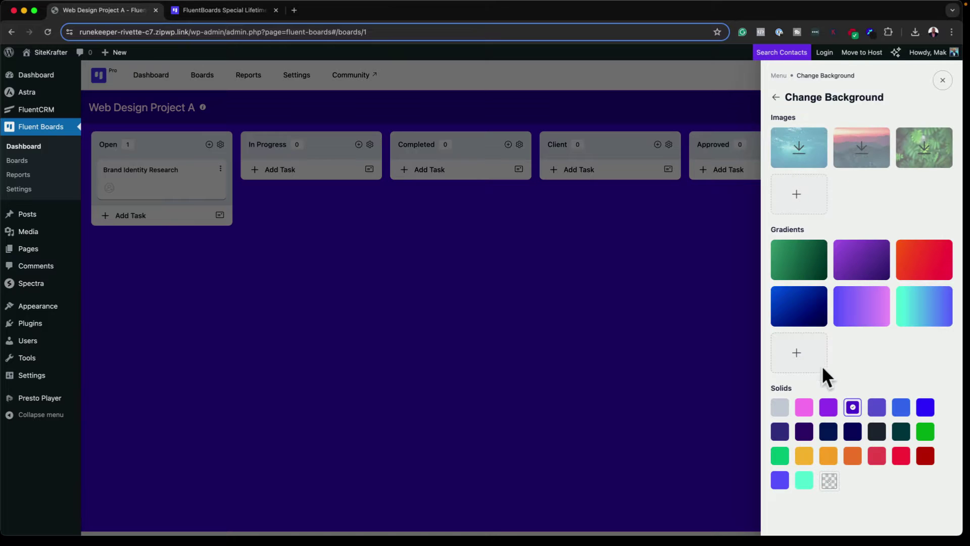
left_click(829, 408)
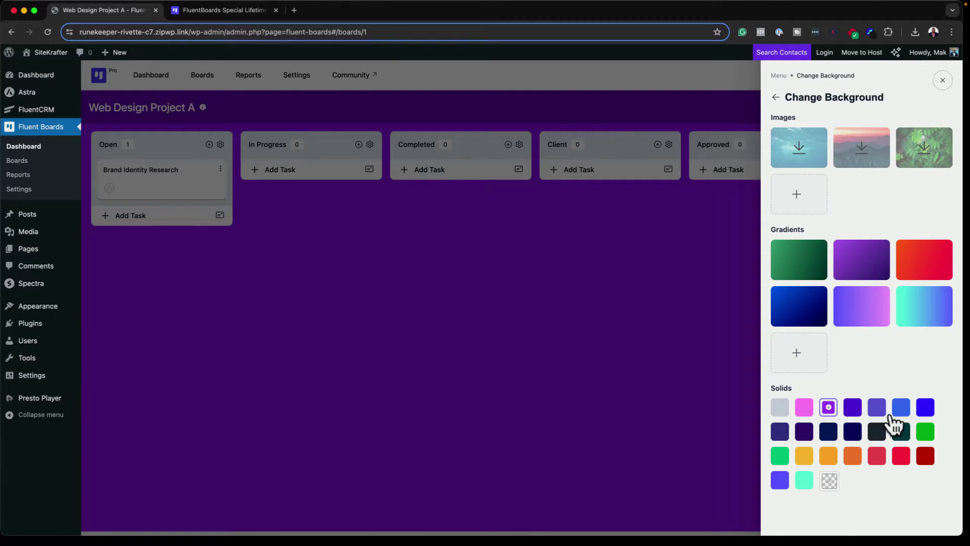
left_click(790, 311)
left_click(794, 319)
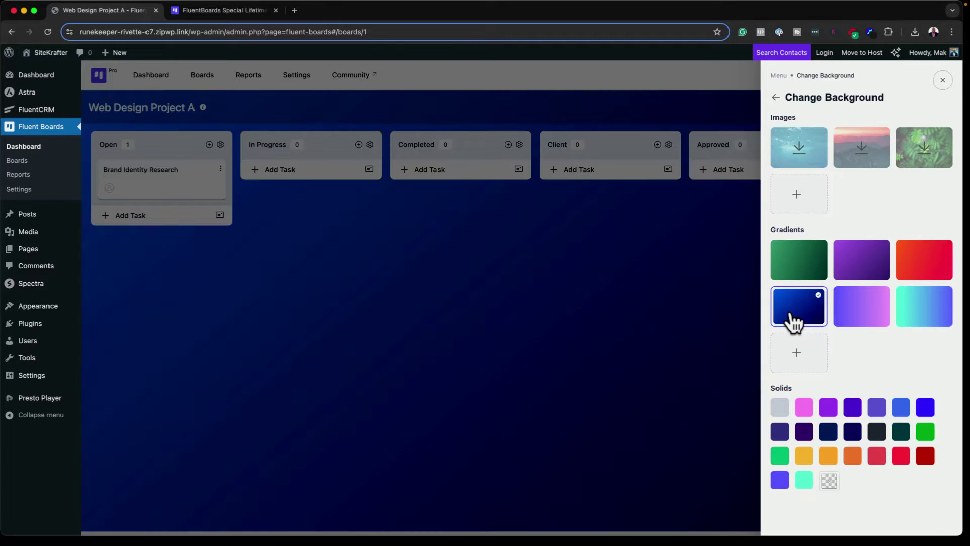
left_click(830, 482)
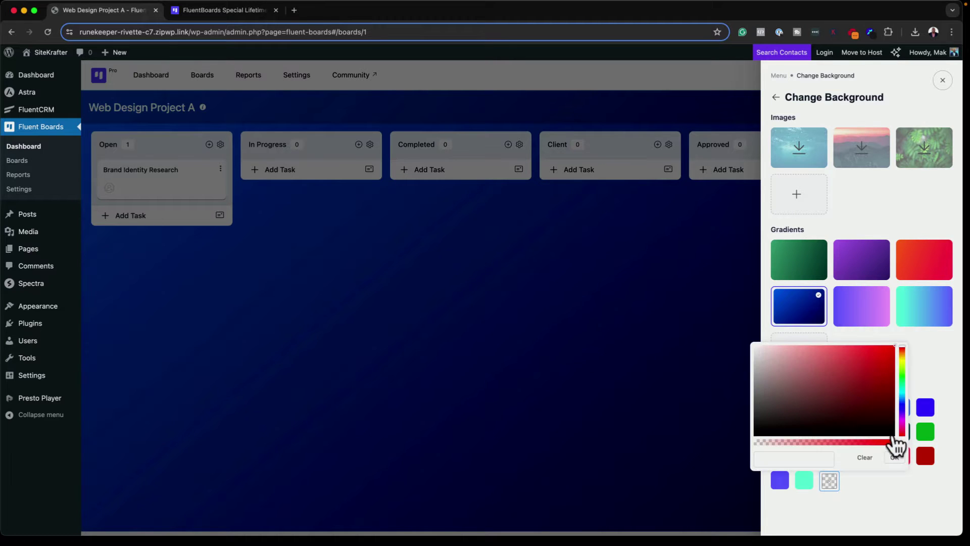
left_click(789, 382)
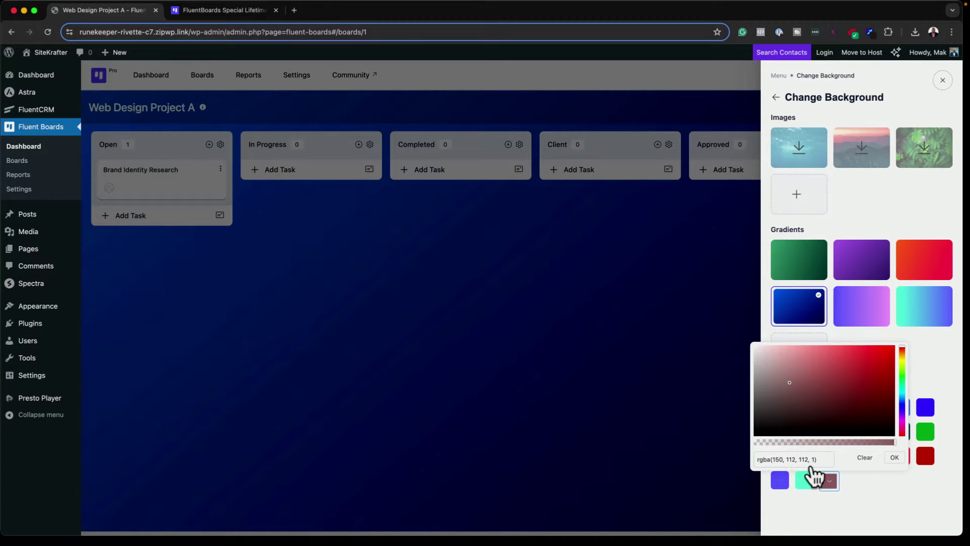
left_click(865, 485)
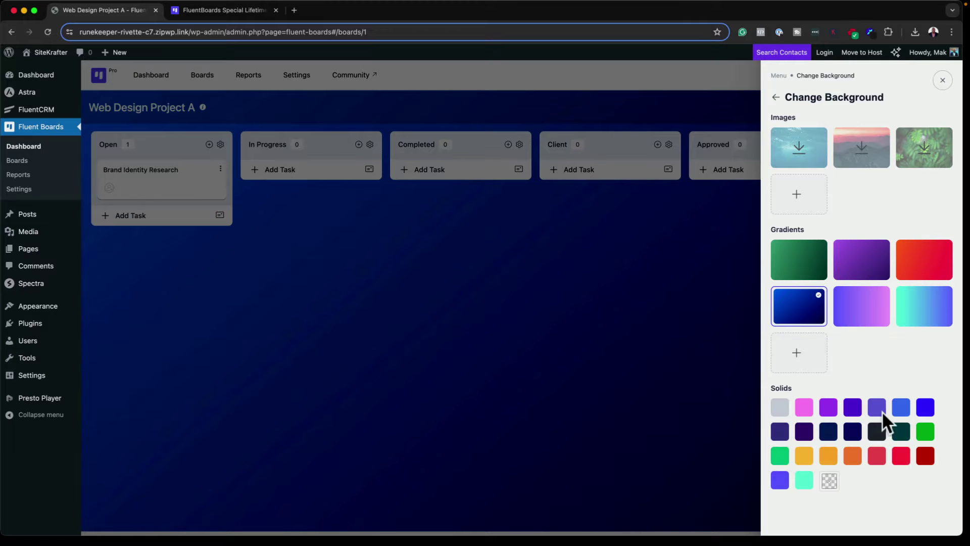
Step: Set the board's background to a solid blue and return to the list of board options
left_click(829, 430)
left_click(776, 98)
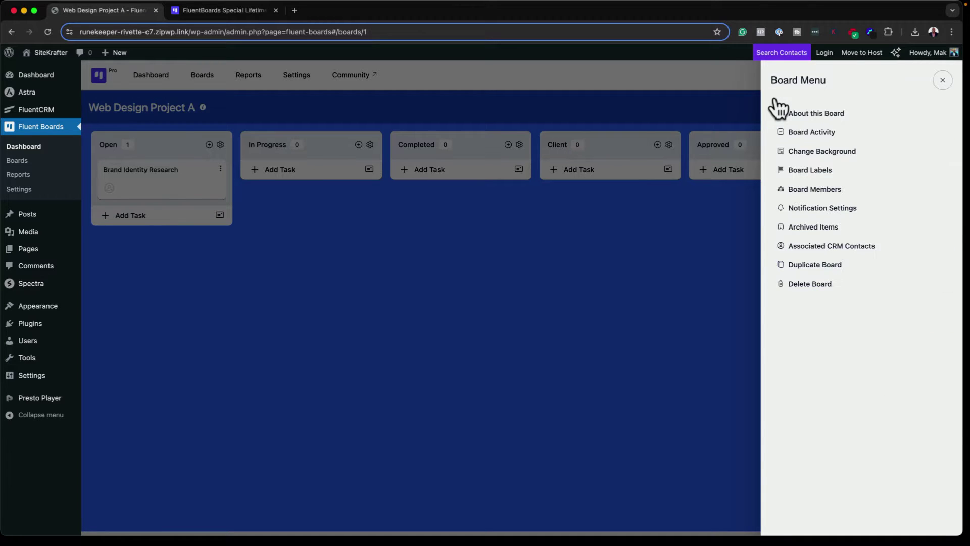
Step: Add the second WordPress user, who is not yet on the board, as a board member and close the board options
left_click(837, 133)
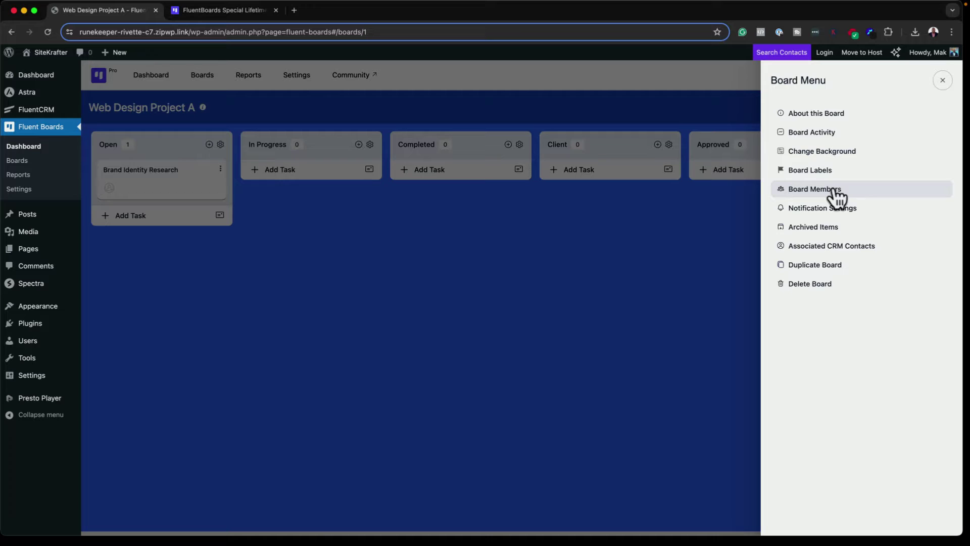
left_click(834, 190)
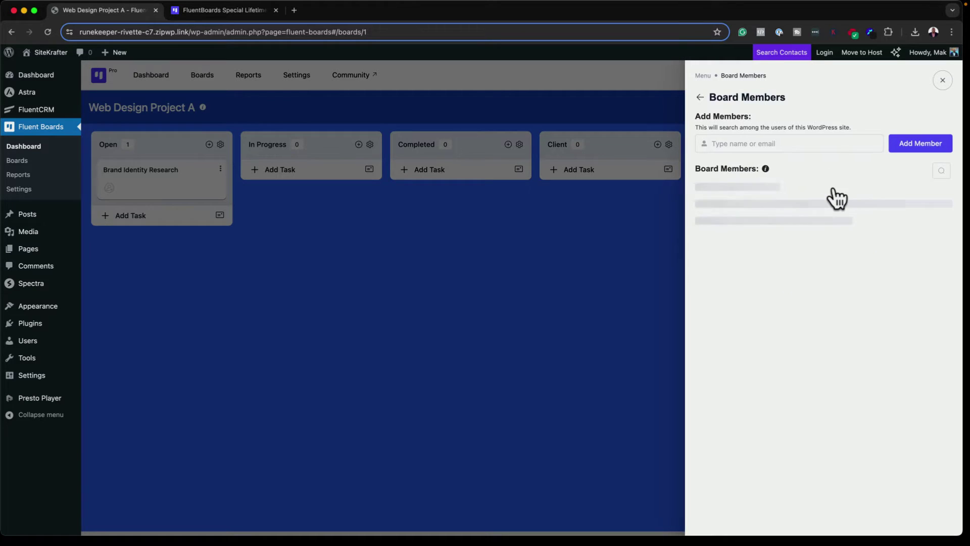
left_click(815, 145)
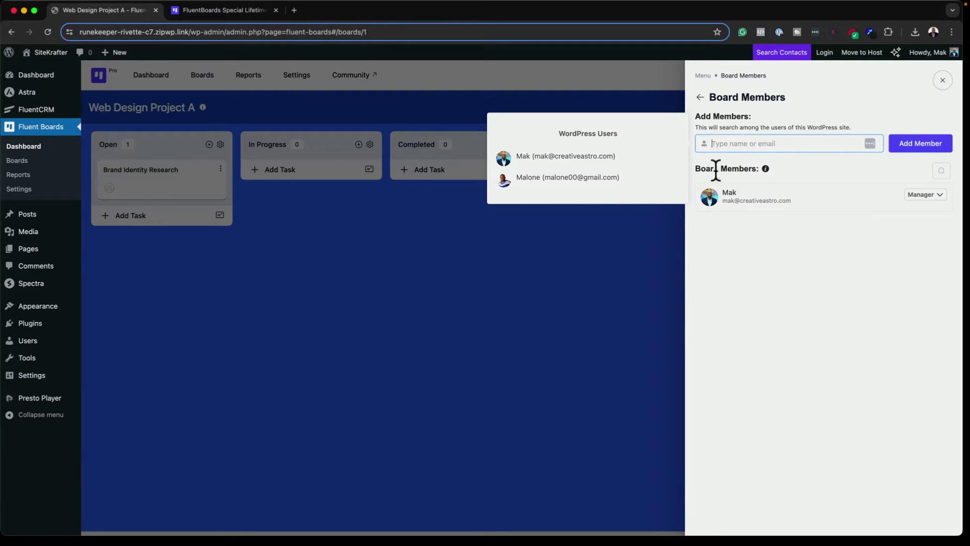
left_click(559, 178)
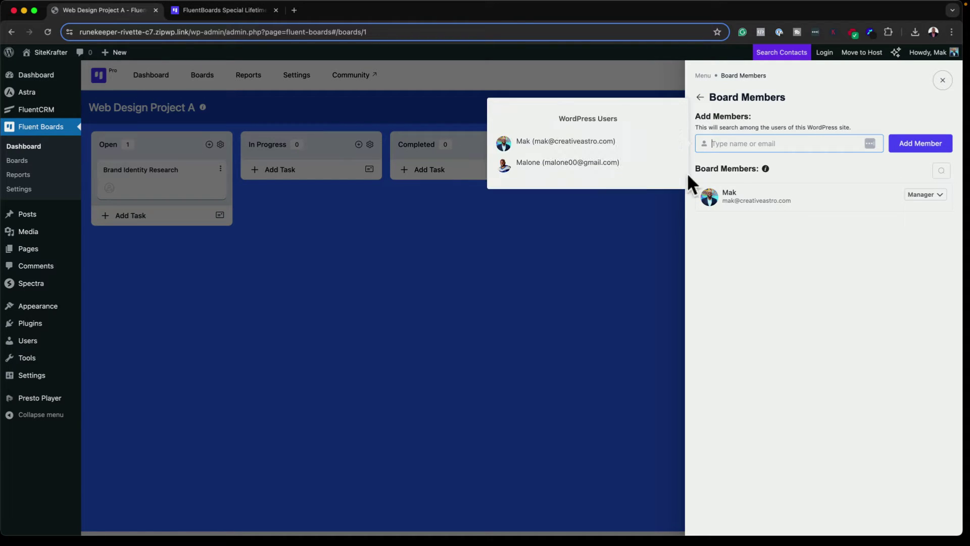
left_click(606, 161)
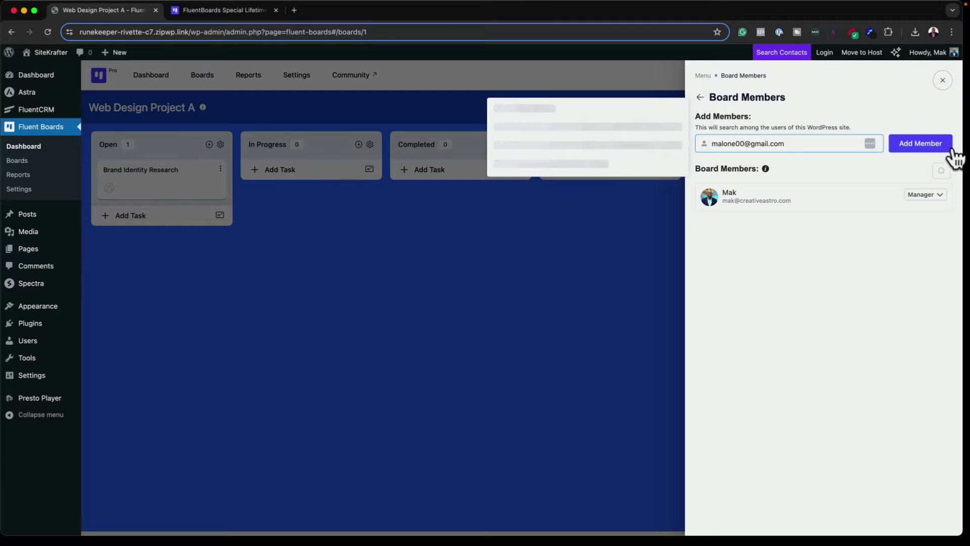
left_click(921, 147)
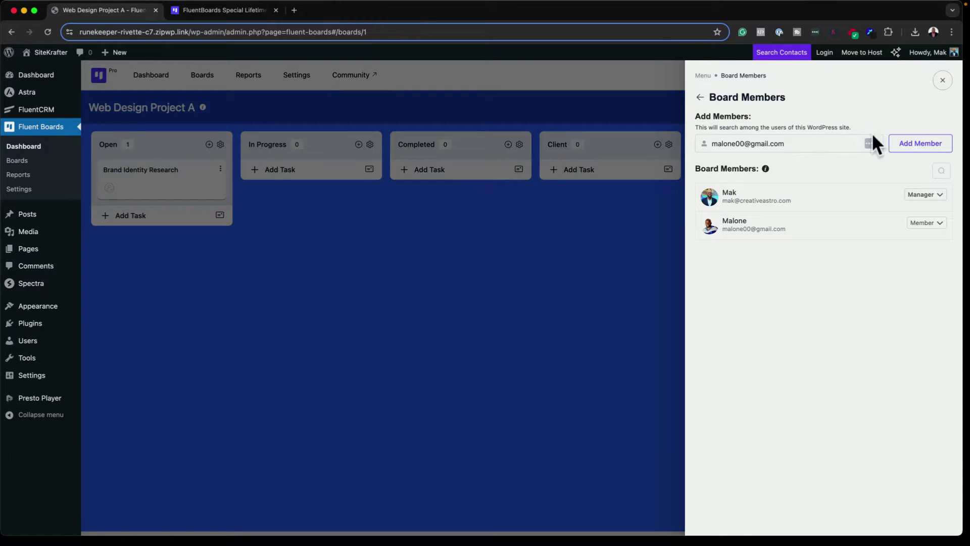
left_click(943, 80)
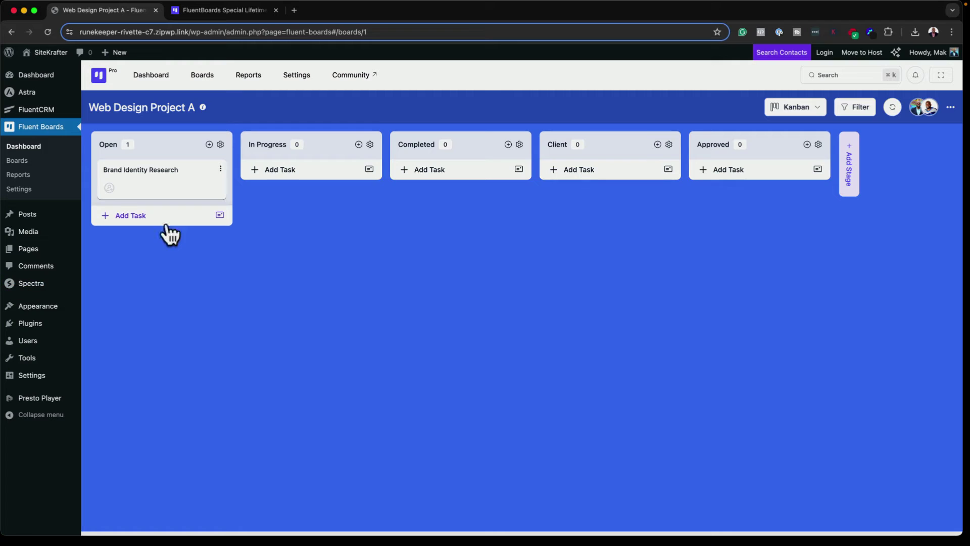
Step: Assign the newly added board member to the Brand Identity Research task in the Open stage
left_click(109, 188)
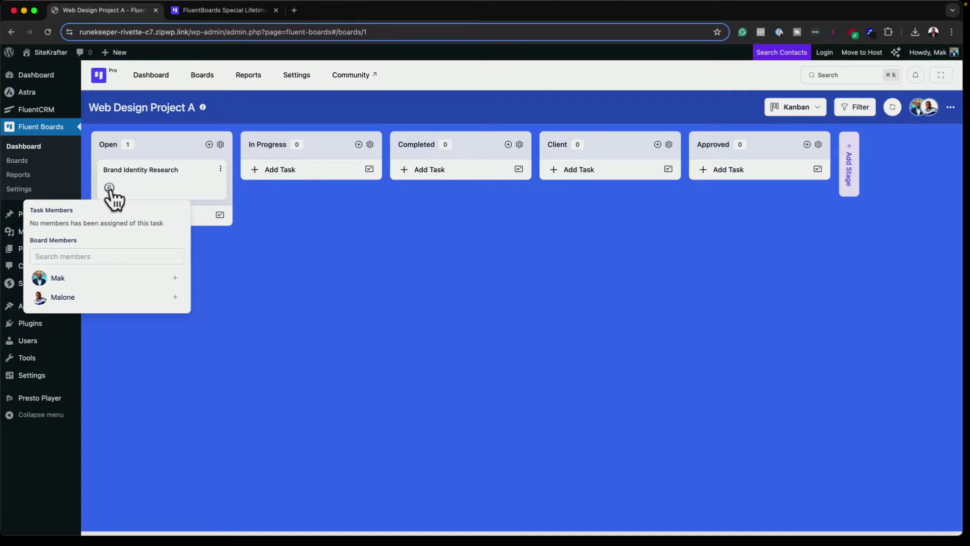
left_click(80, 302)
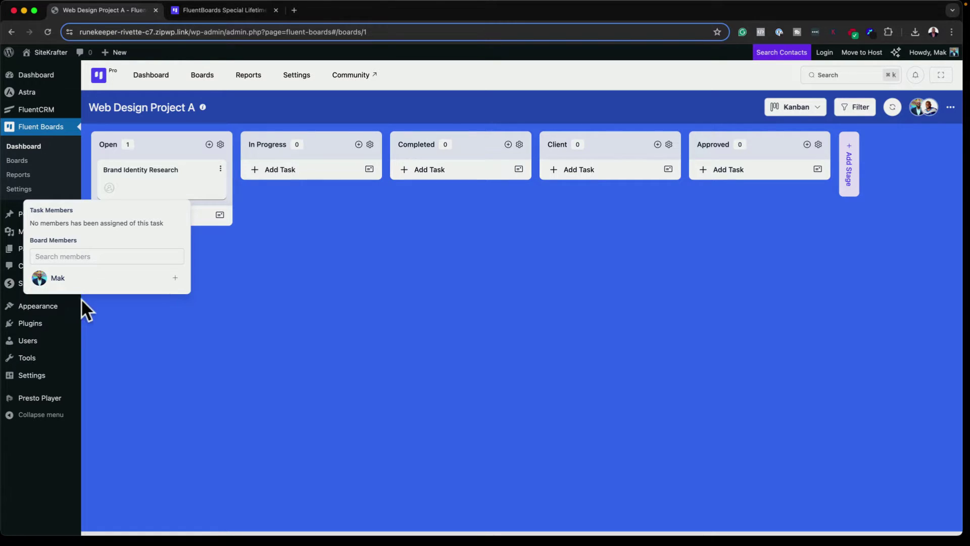
left_click(238, 352)
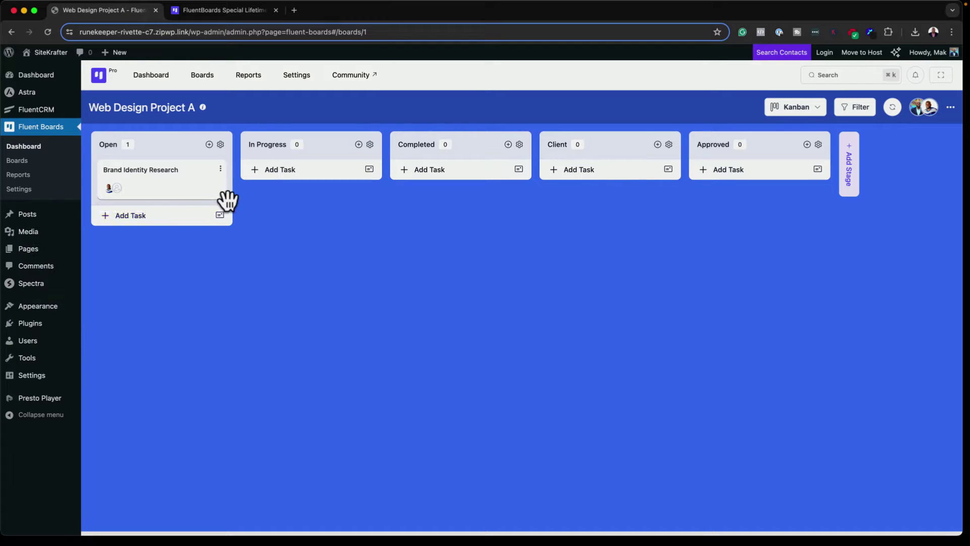
Step: Add a task titled "Installing WordPress" to the Open stage and save it
left_click(140, 215)
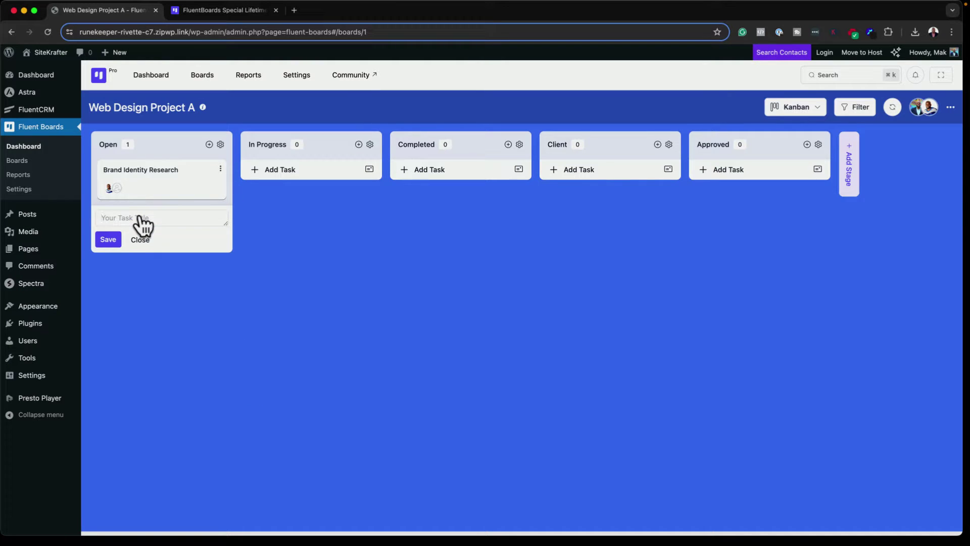
type("Installing WordPress")
left_click(108, 240)
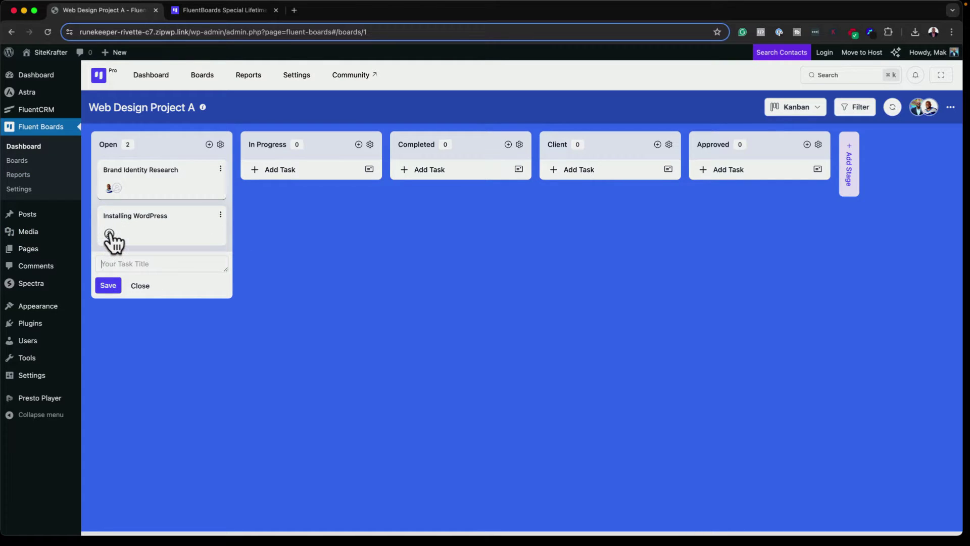
Step: Assign the board manager to the Installing WordPress task and review the task's members
left_click(109, 232)
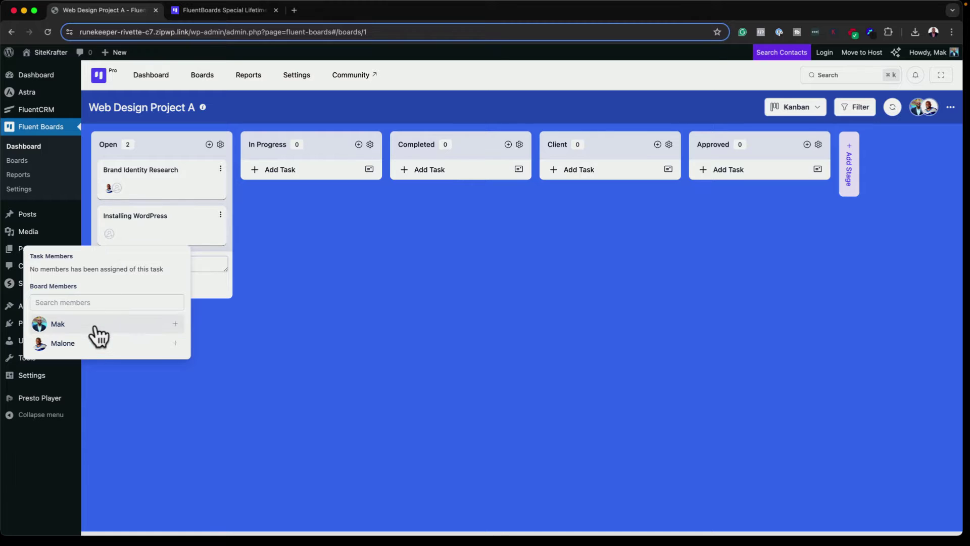
left_click(97, 329)
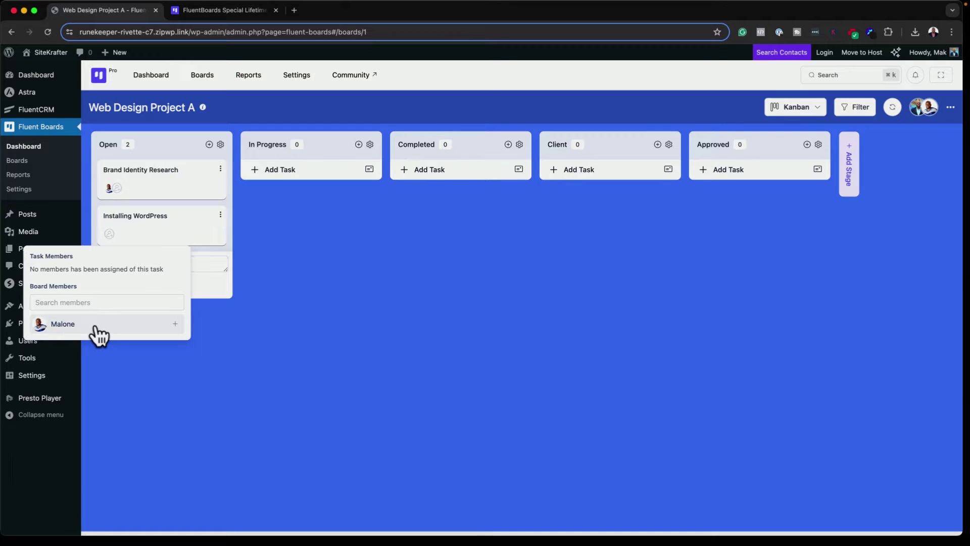
left_click(260, 346)
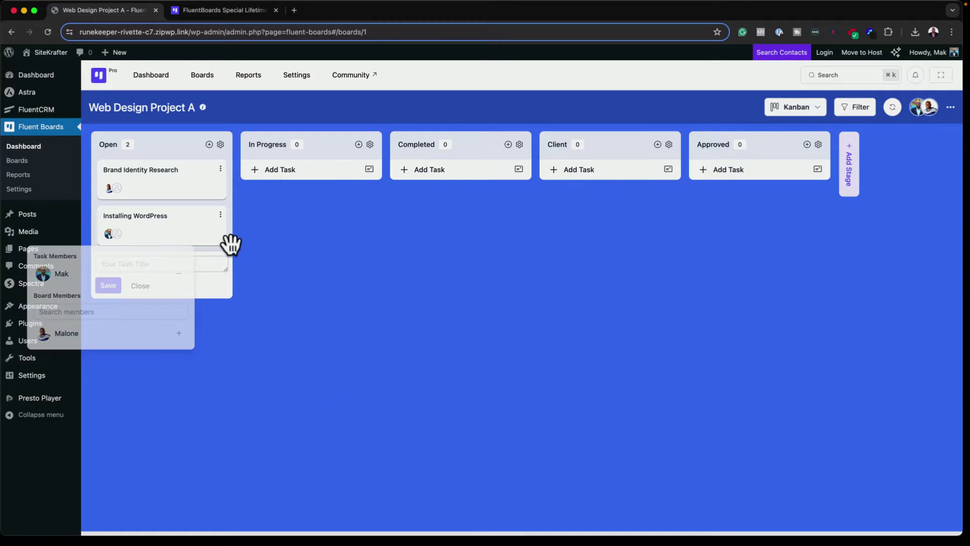
left_click(118, 234)
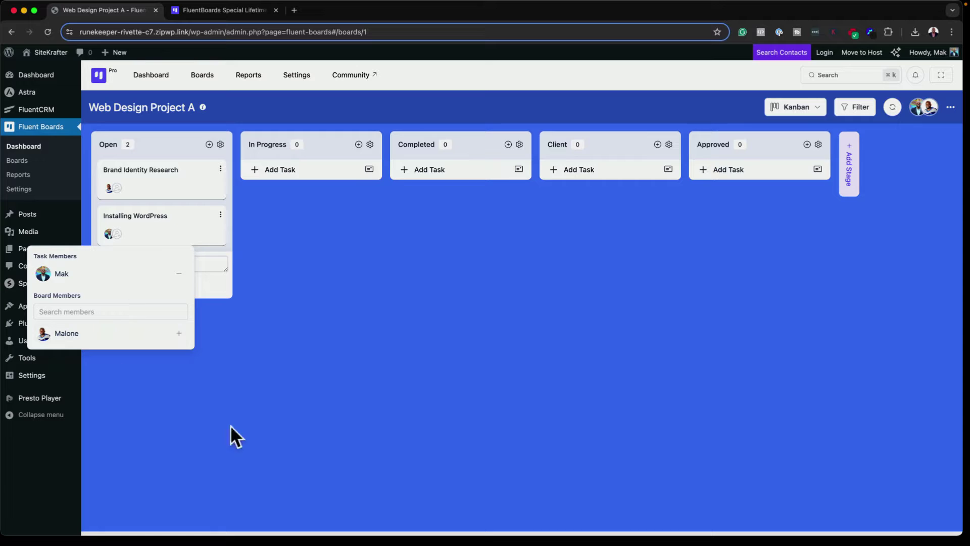
left_click(232, 328)
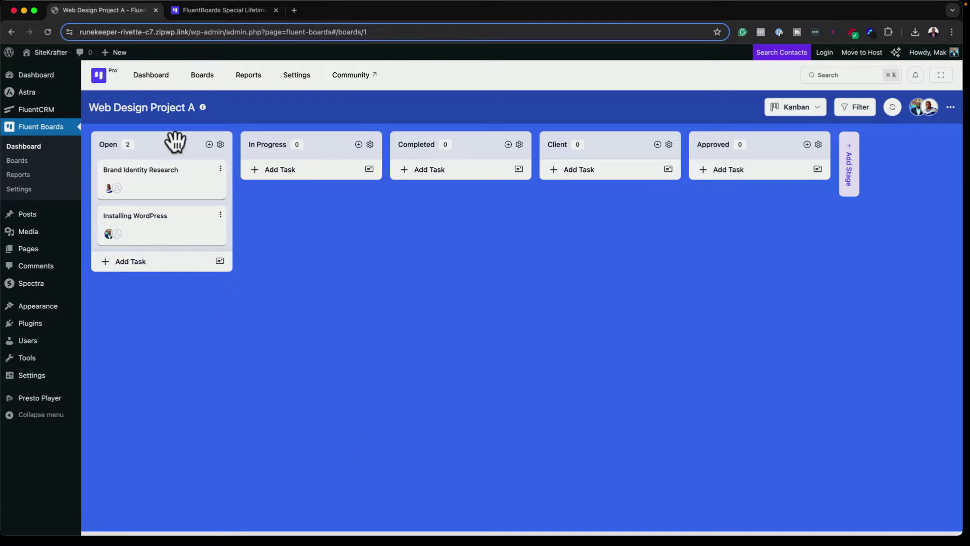
Step: Change the Open stage's background colour to orange
left_click(221, 145)
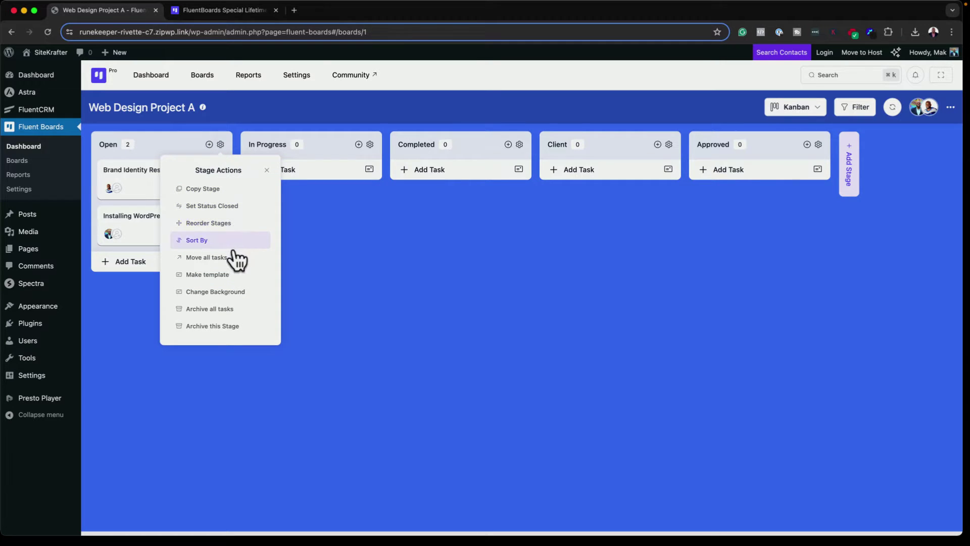
left_click(247, 293)
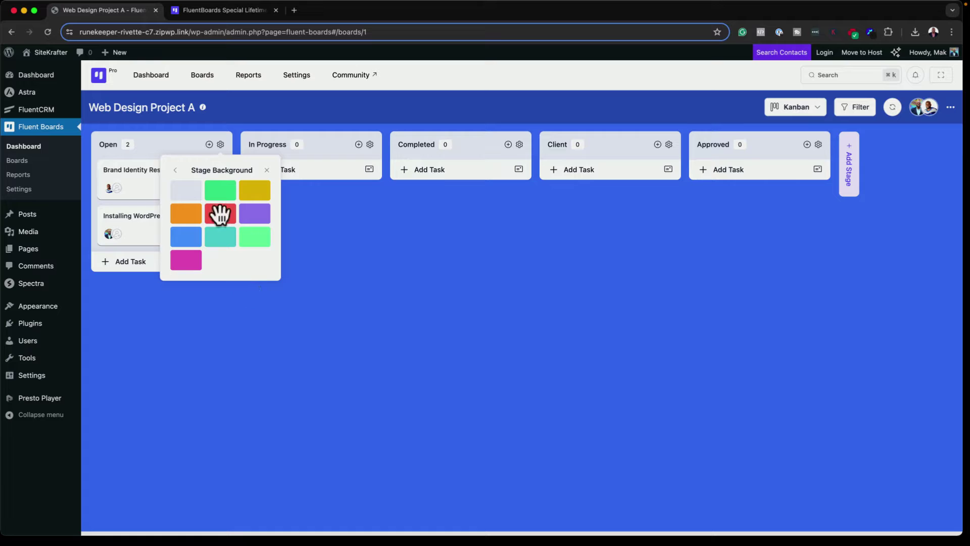
left_click(186, 215)
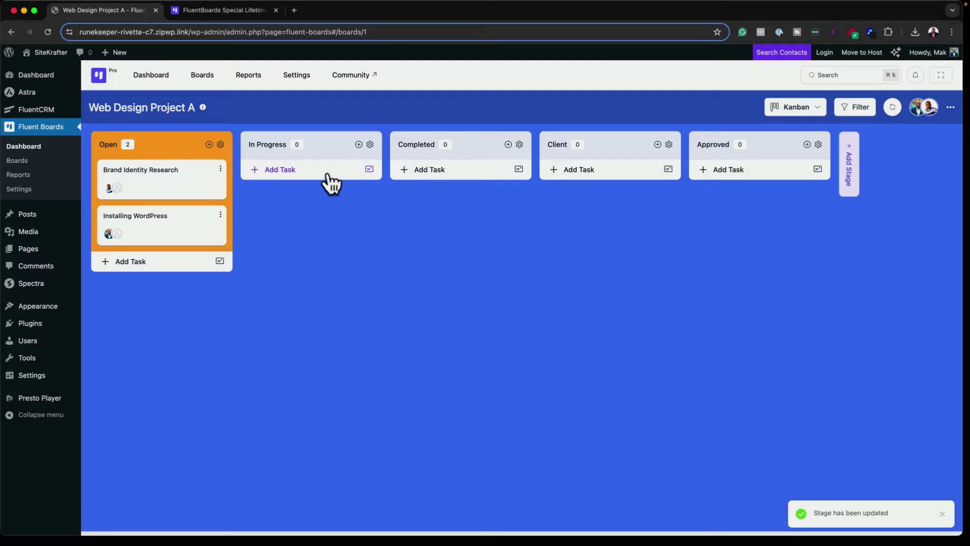
Step: Change the In Progress stage's background colour to light green
left_click(370, 145)
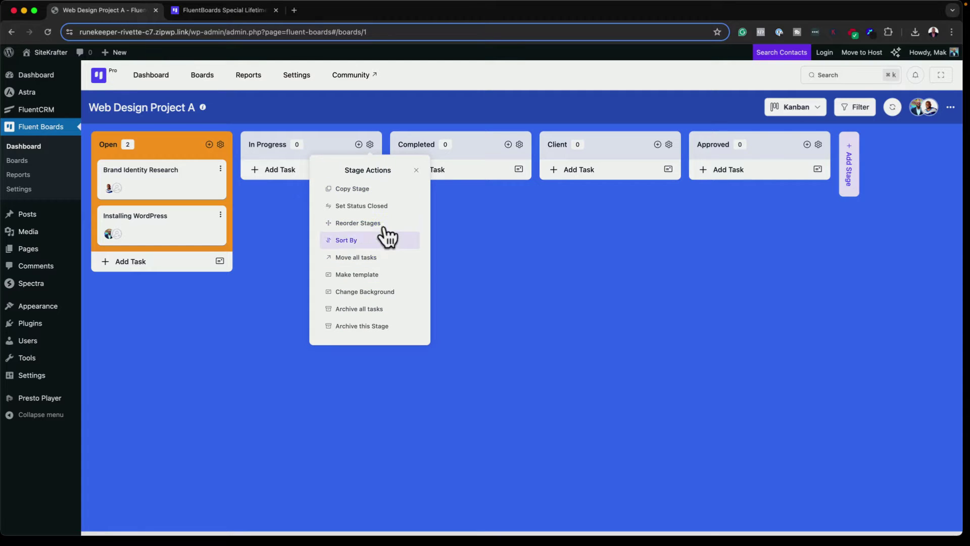
left_click(365, 291)
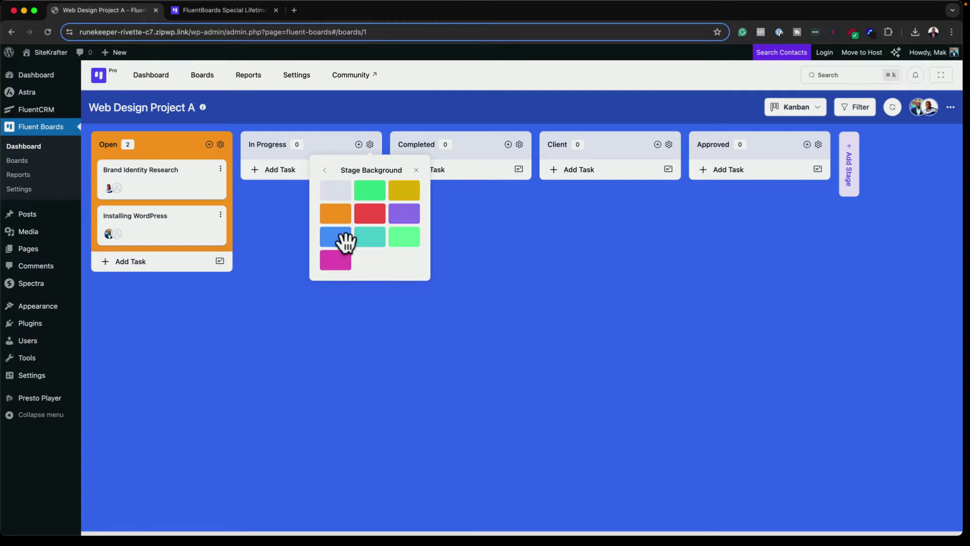
left_click(402, 236)
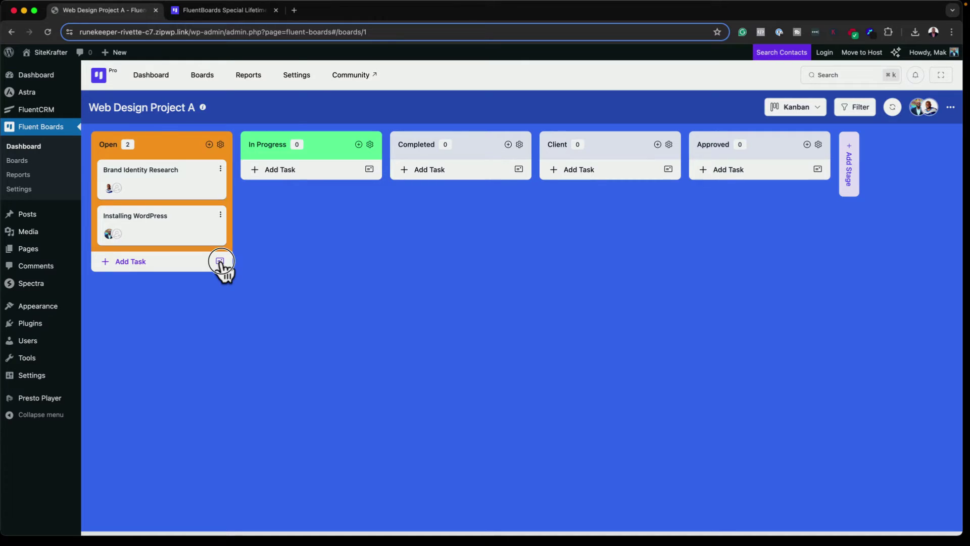
Step: Look at the Open stage's task templates and the form for creating a new template, and close them
left_click(220, 261)
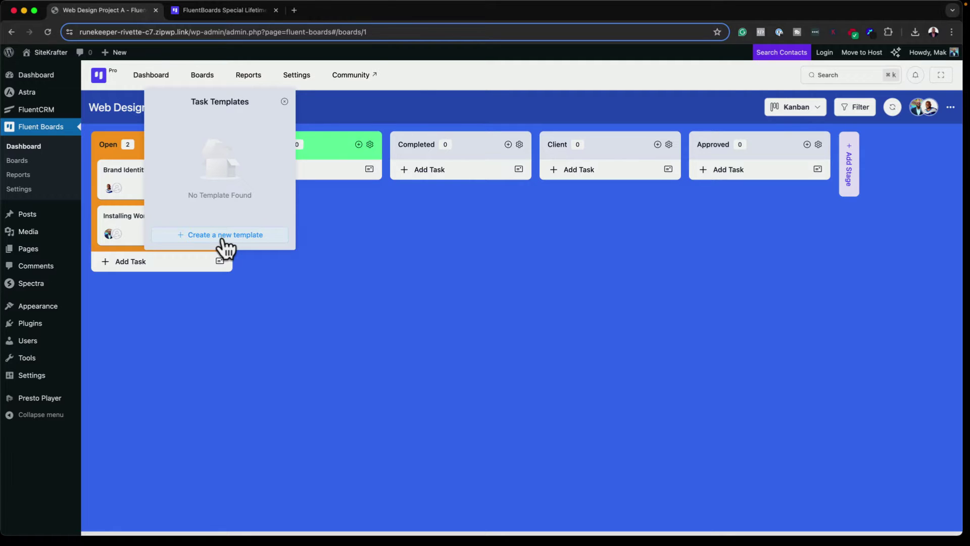
left_click(225, 235)
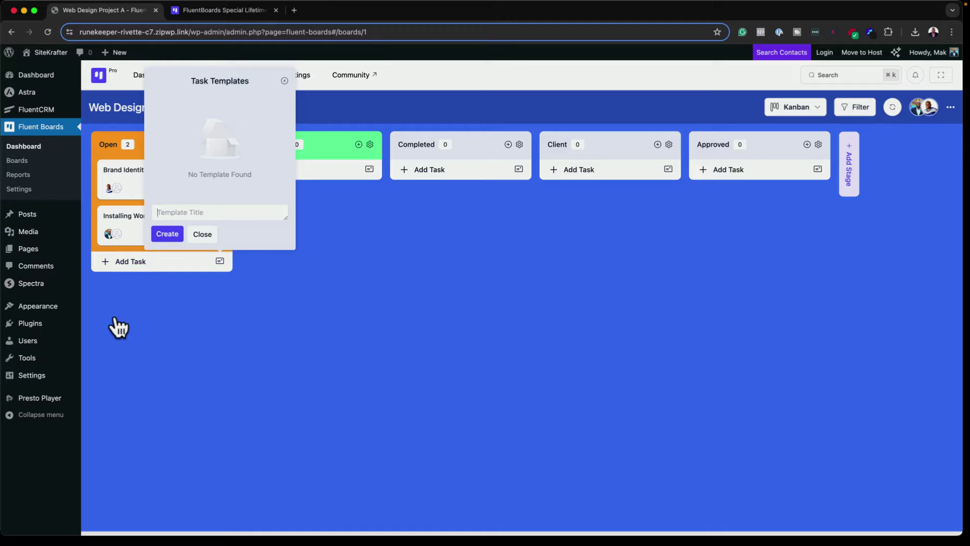
left_click(202, 234)
left_click(258, 311)
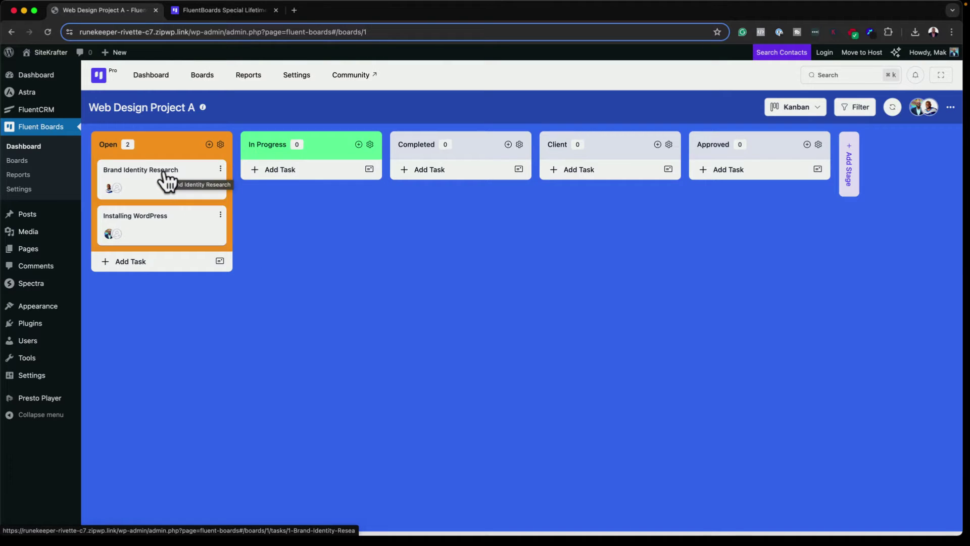
Step: Move the Brand Identity Research task to the In Progress stage and duplicate the board, keeping its tasks and labels
left_click_drag(165, 177, 327, 181)
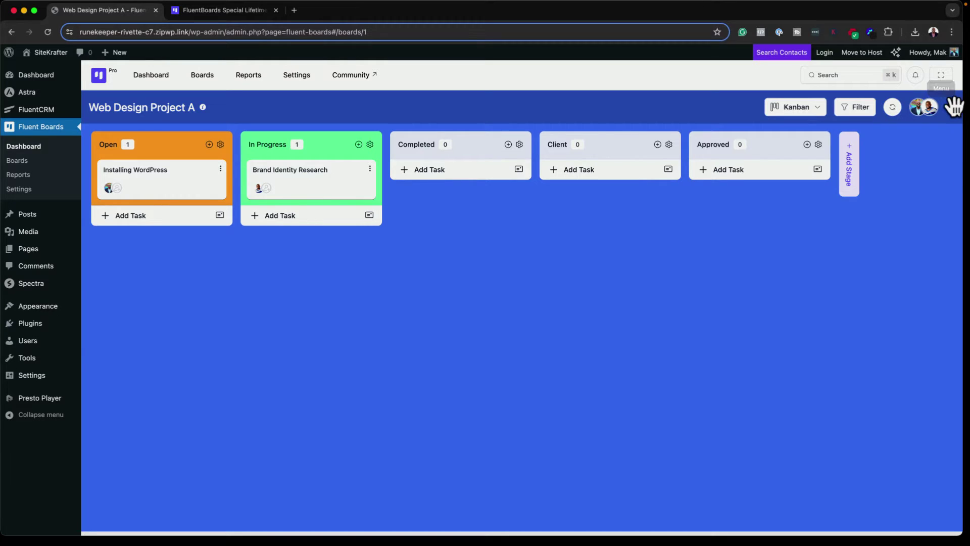
left_click(951, 108)
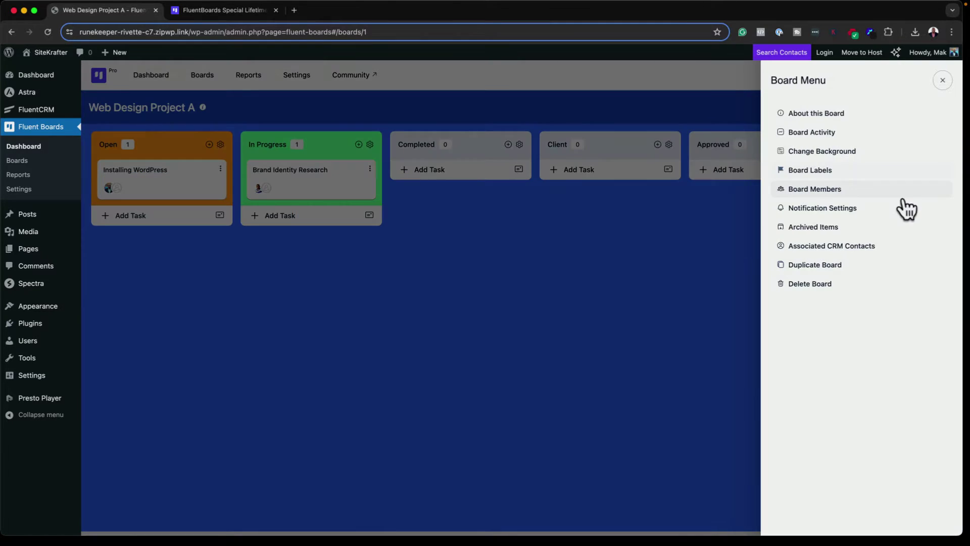
left_click(840, 267)
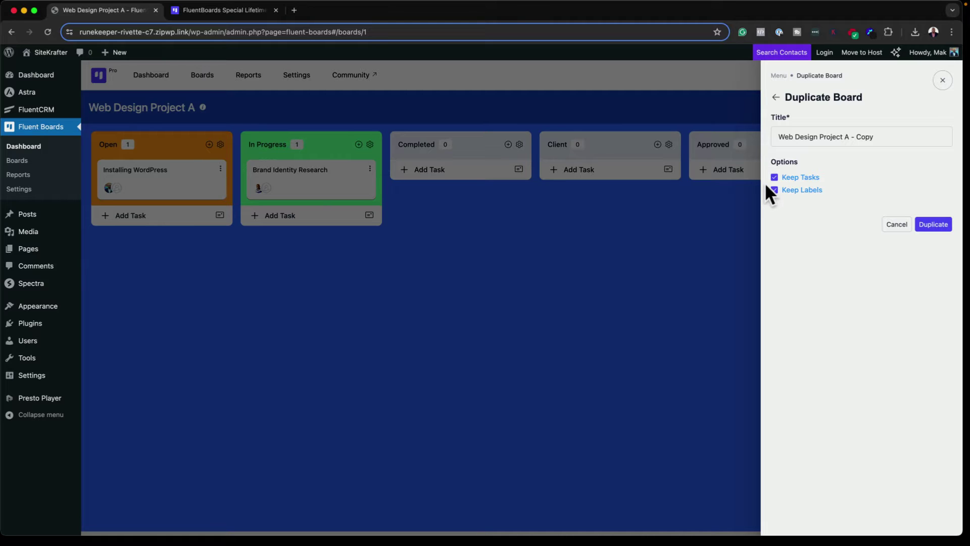
left_click(935, 224)
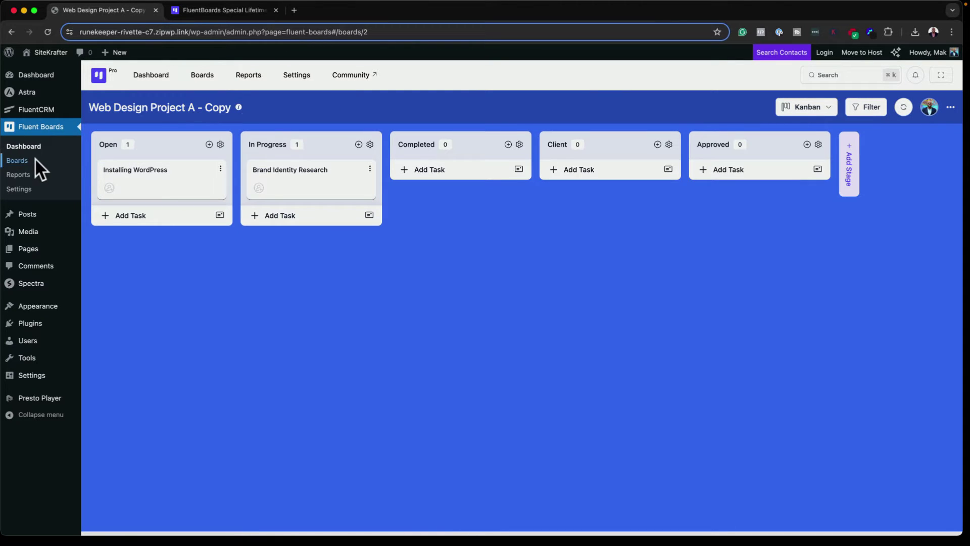
Step: Open the duplicated board from the FluentBoards dashboard and rename it "Web Design Project B"
left_click(32, 132)
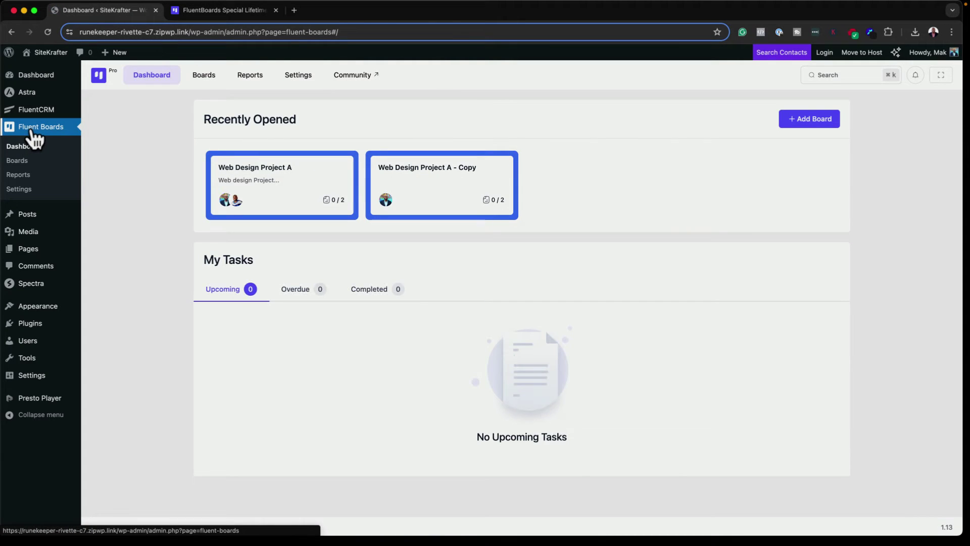
left_click(440, 176)
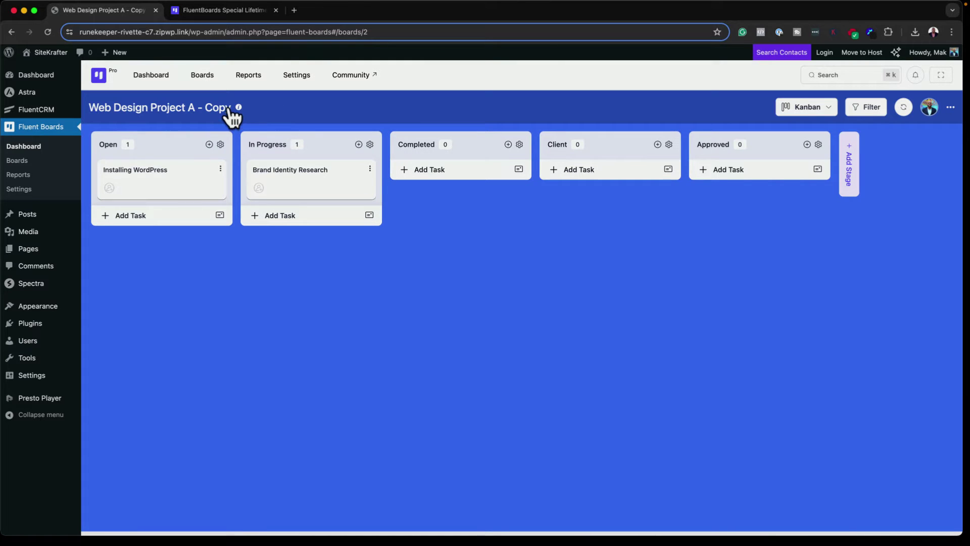
left_click(232, 115)
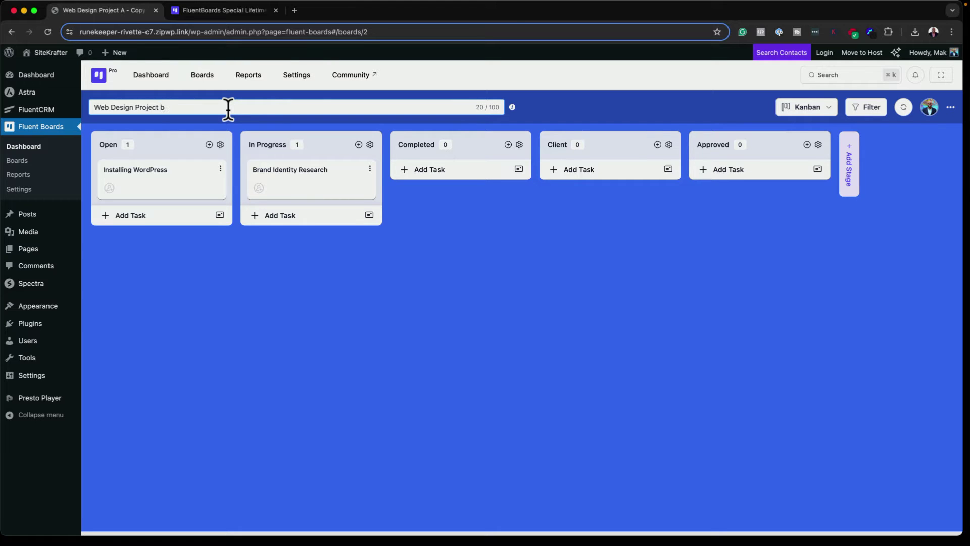
type("B")
left_click(281, 273)
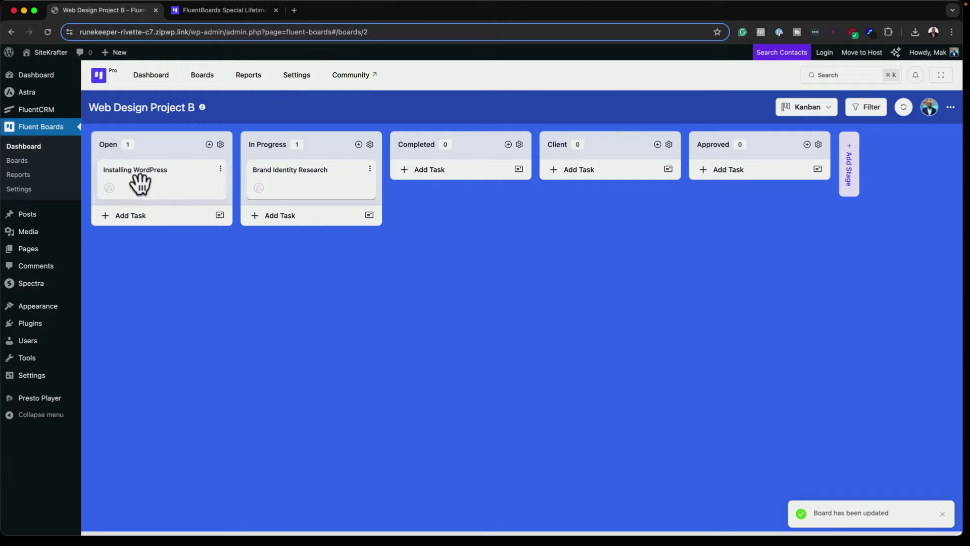
Step: Assign the available board member to the Installing WordPress task and check the task's member list for other assignees
left_click(110, 188)
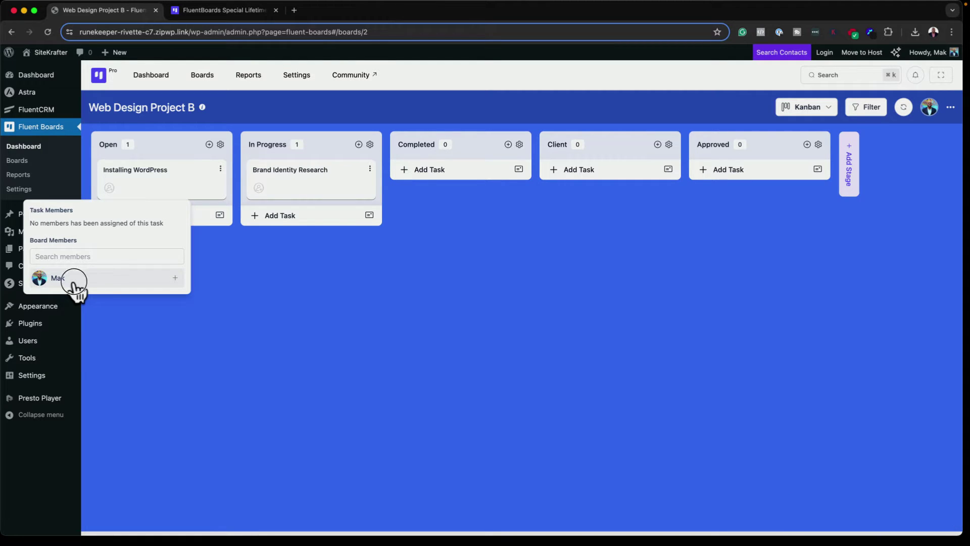
left_click(73, 279)
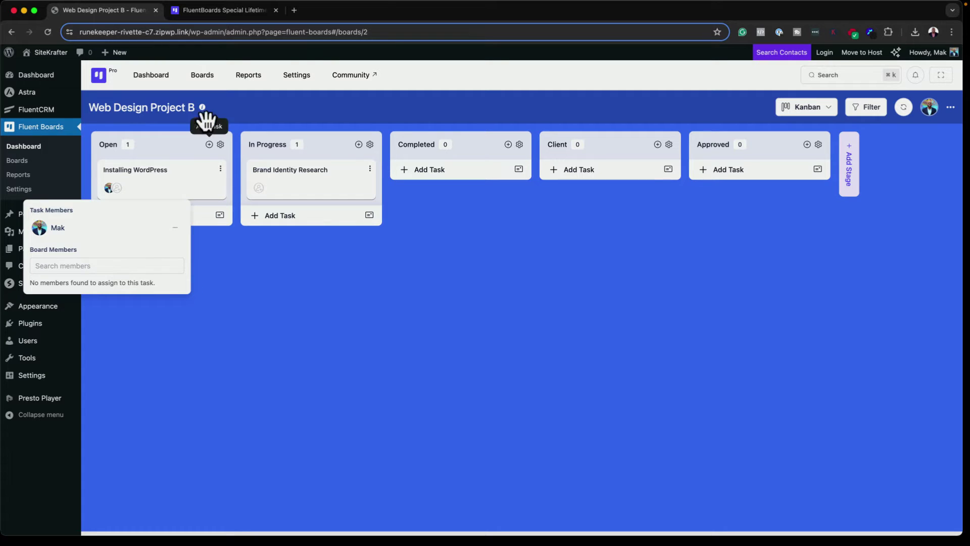
left_click(92, 148)
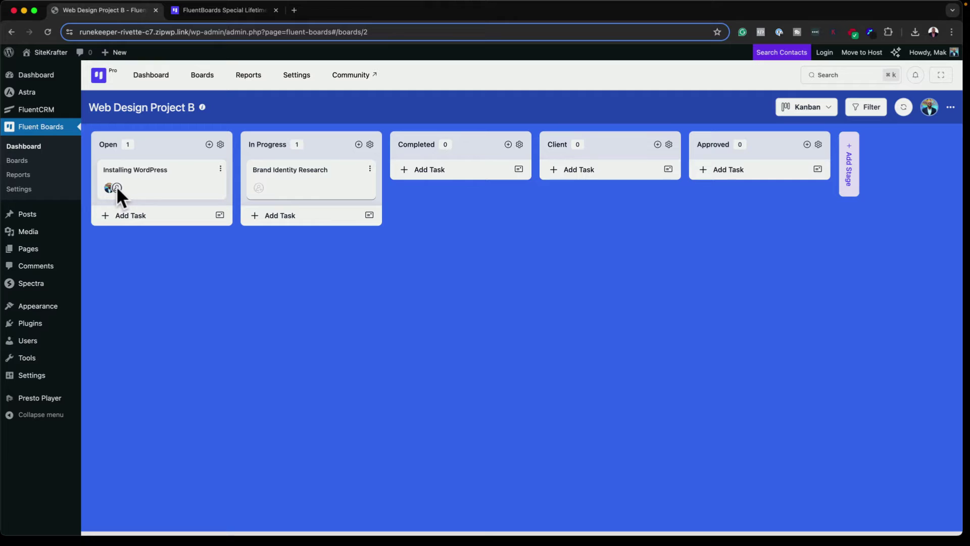
left_click(117, 188)
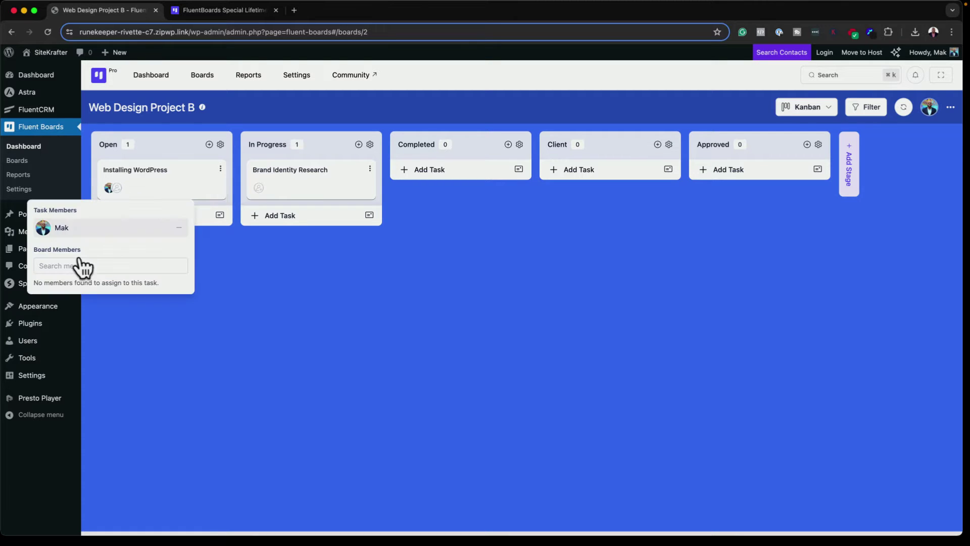
left_click(267, 267)
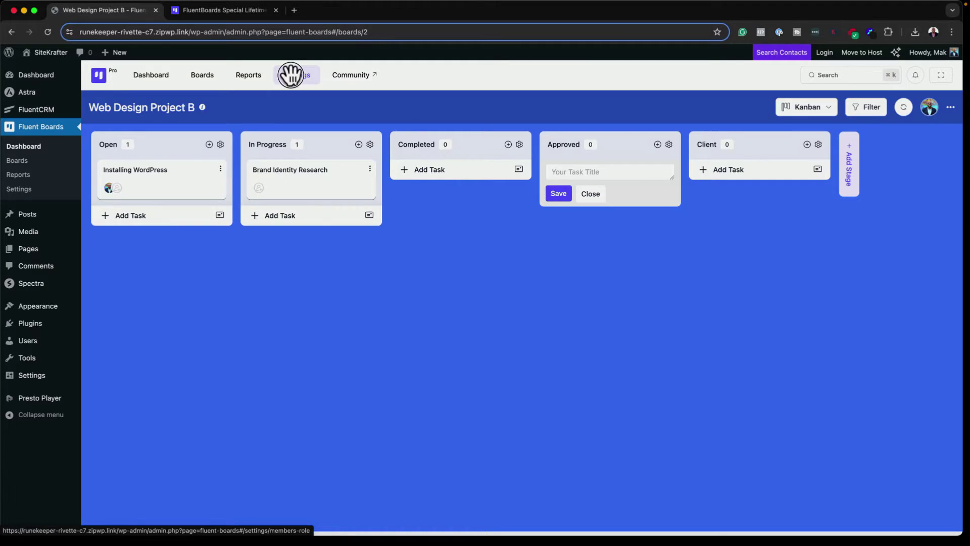
Step: Look at the member role settings and the access options of the member assigned to Web Design Project A
left_click(292, 75)
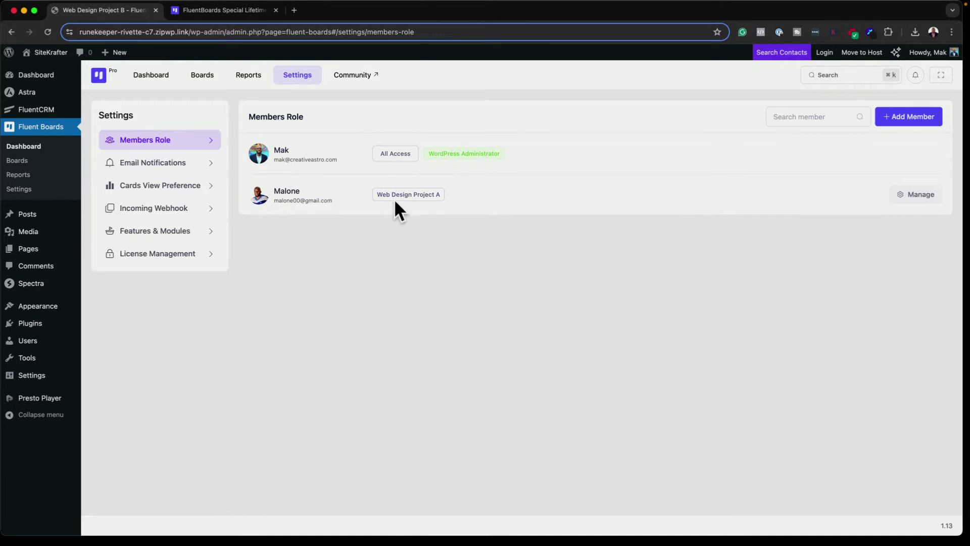
left_click(912, 198)
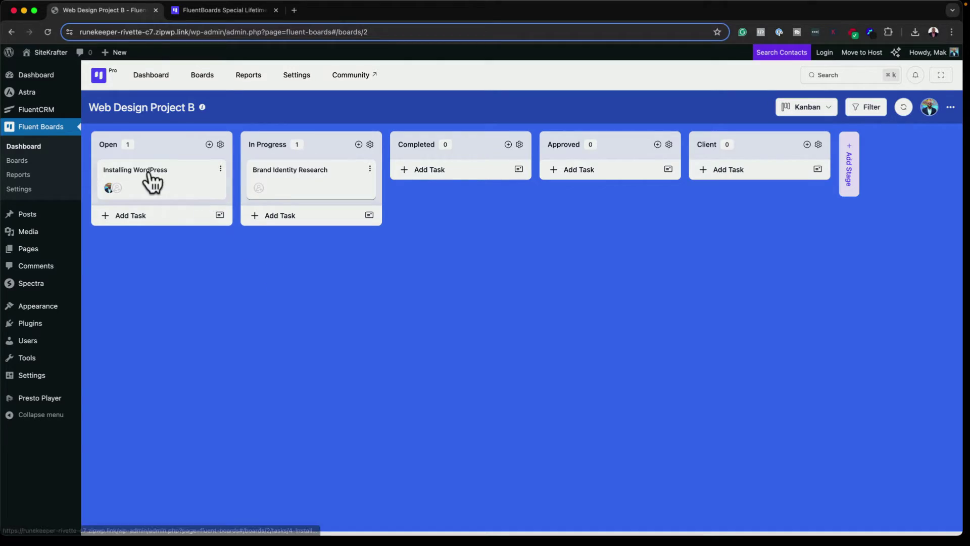
Step: Open the Installing WordPress task and set both its start date and due date to 20 June 2024
left_click(150, 181)
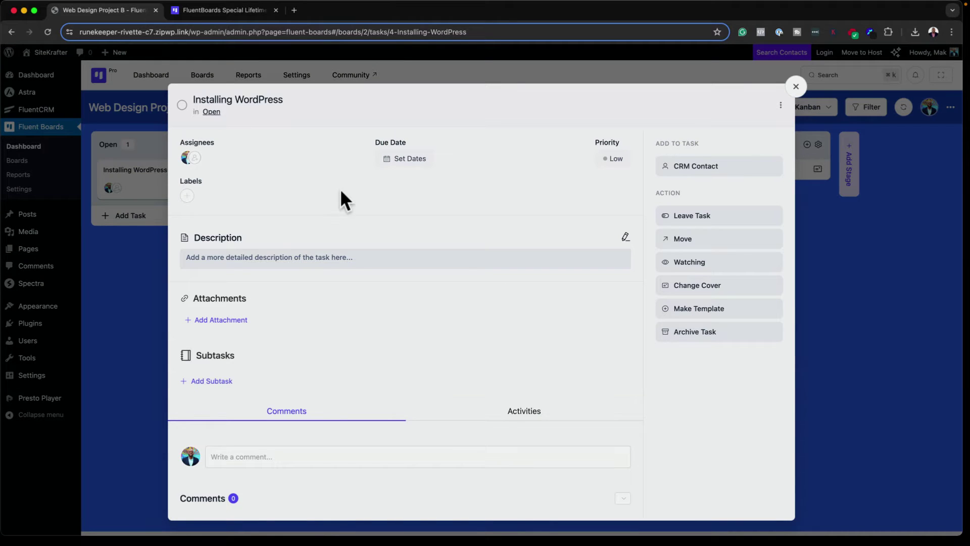
left_click(390, 162)
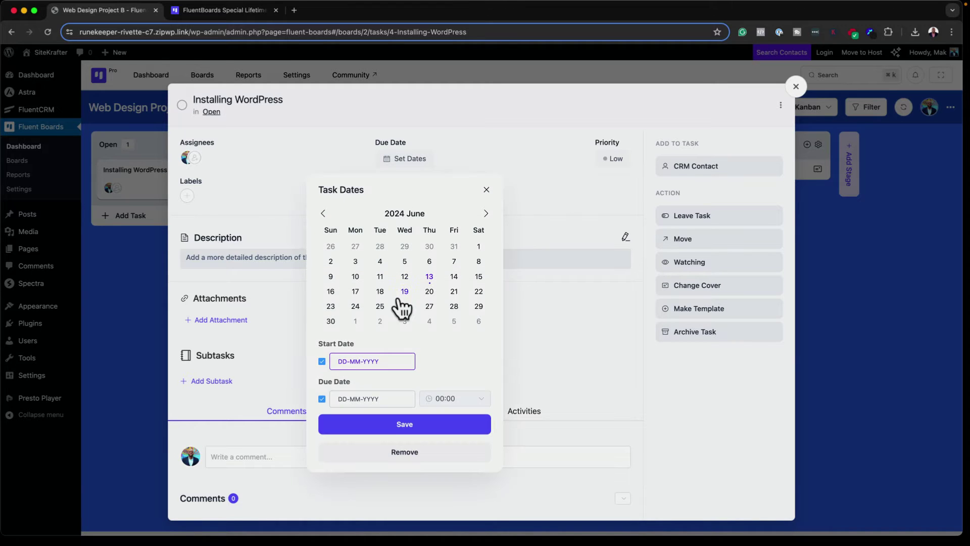
left_click(429, 292)
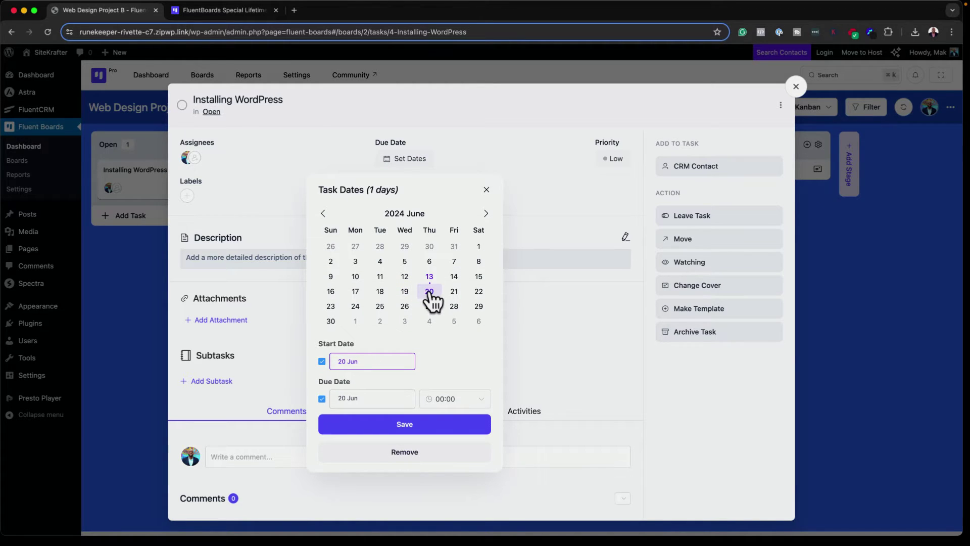
left_click(443, 424)
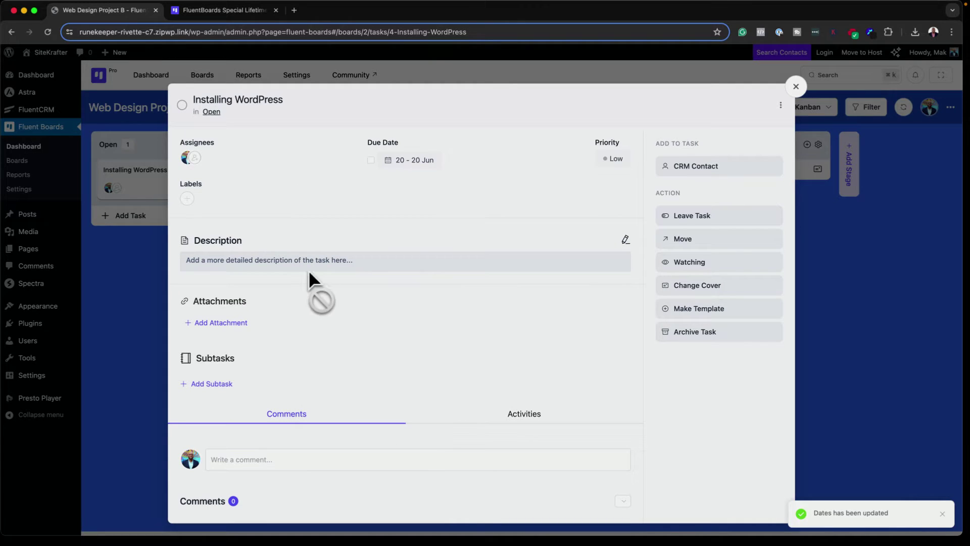
Step: Attach the file fluent-boards-pro-1.13.zip from the Downloads folder to the Installing WordPress task
left_click(237, 325)
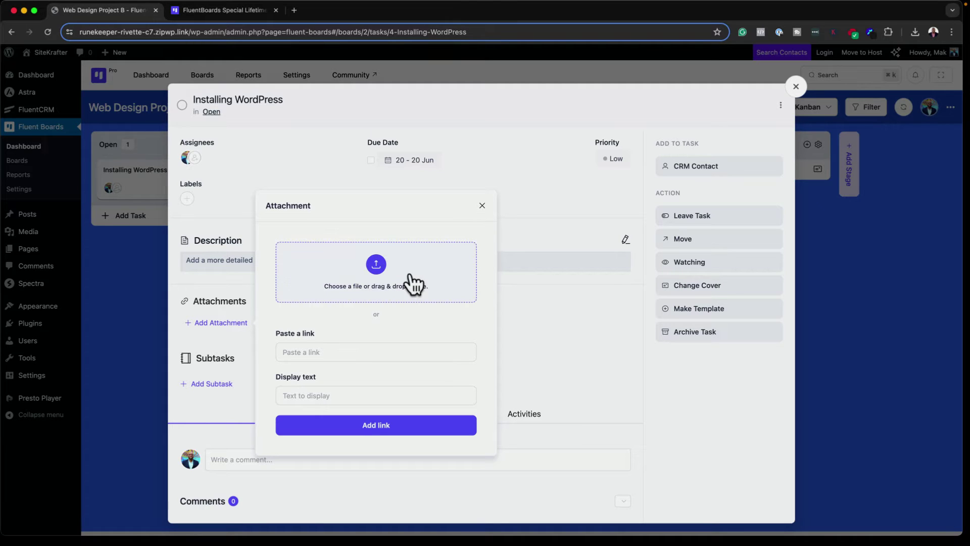
left_click(375, 264)
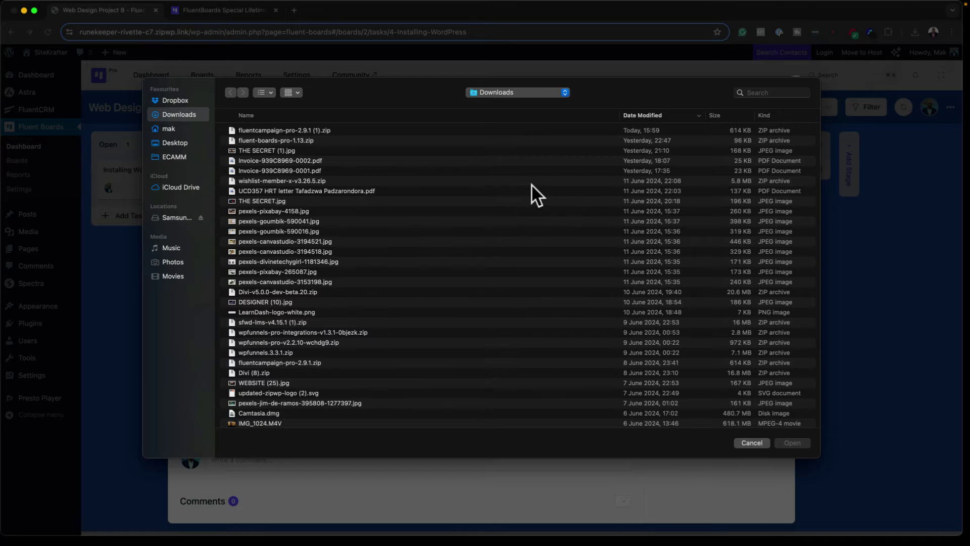
left_click(297, 142)
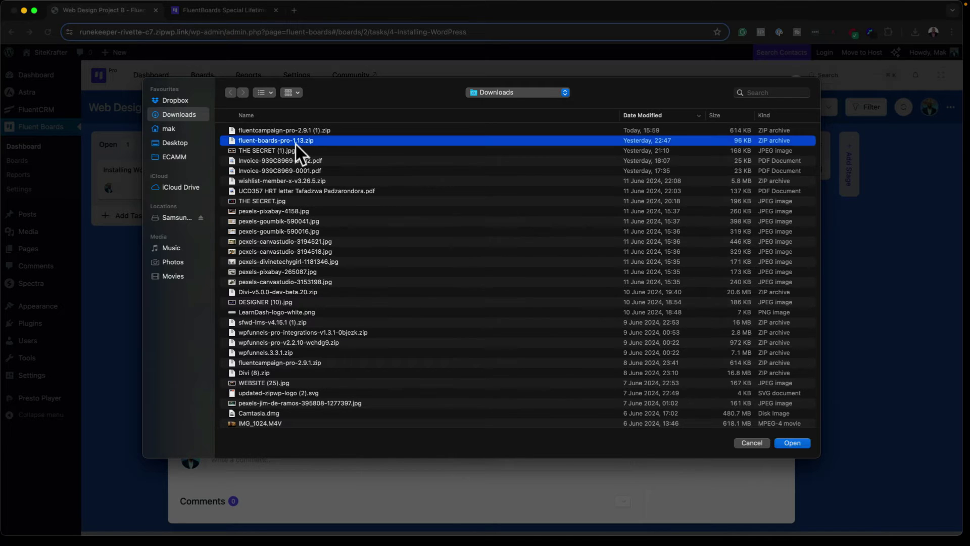
left_click(792, 443)
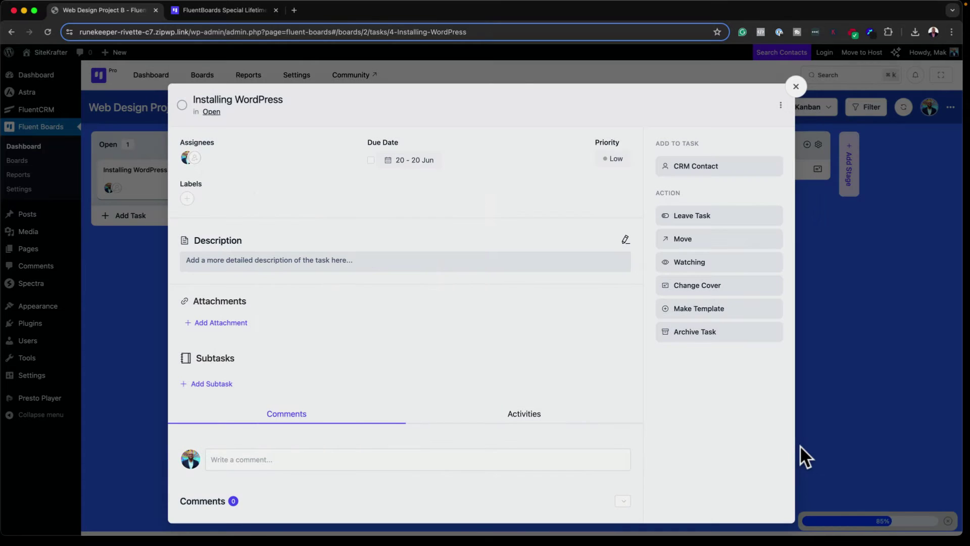
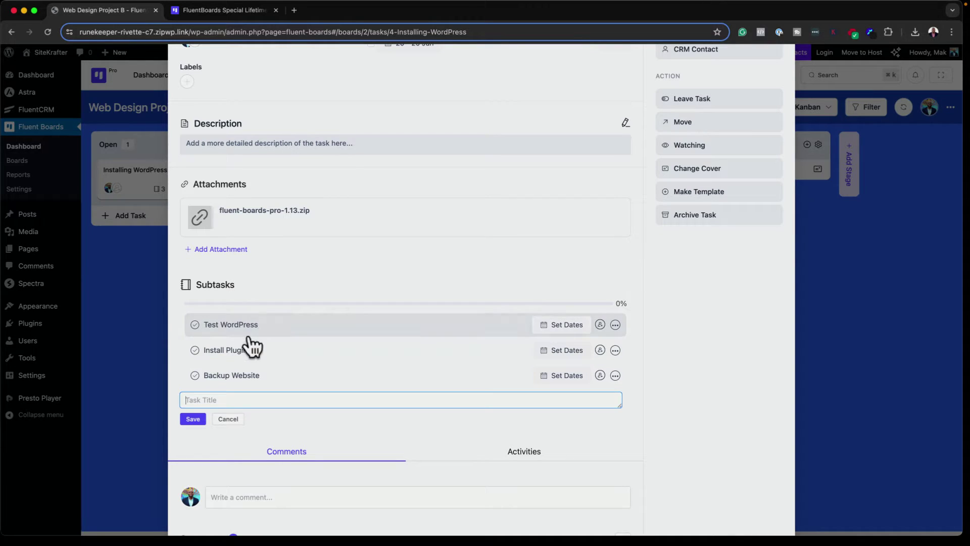
Step: Assign the available board member to the Test WordPress subtask and close the member list
left_click(601, 326)
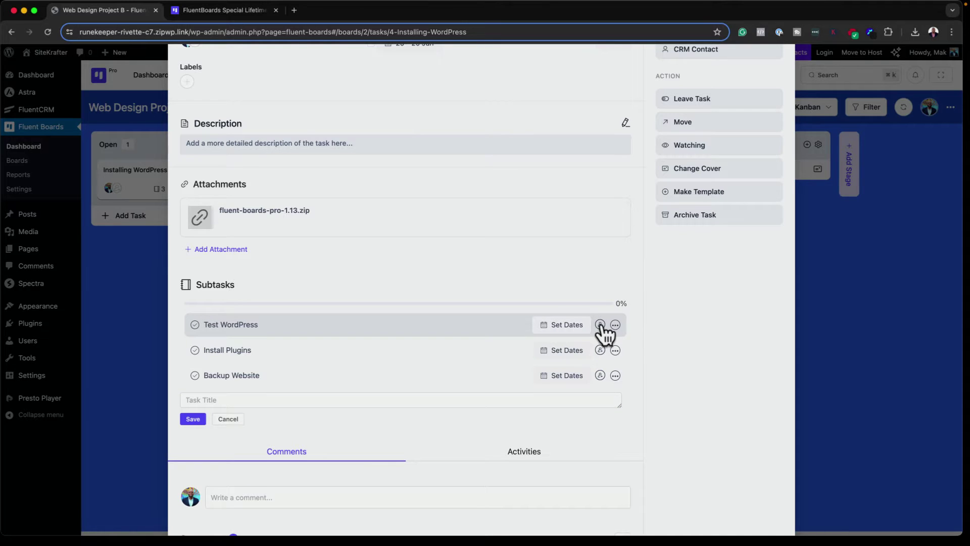
left_click(600, 325)
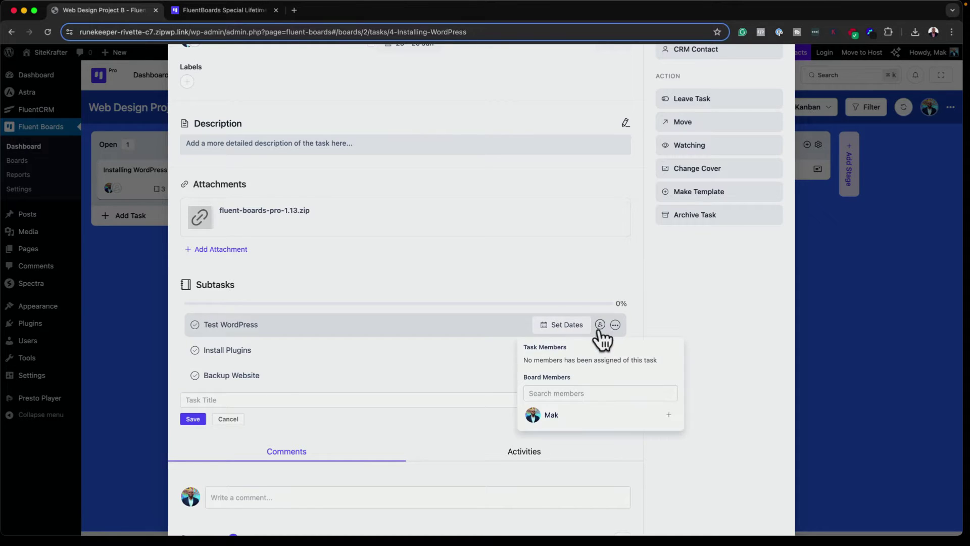
left_click(566, 415)
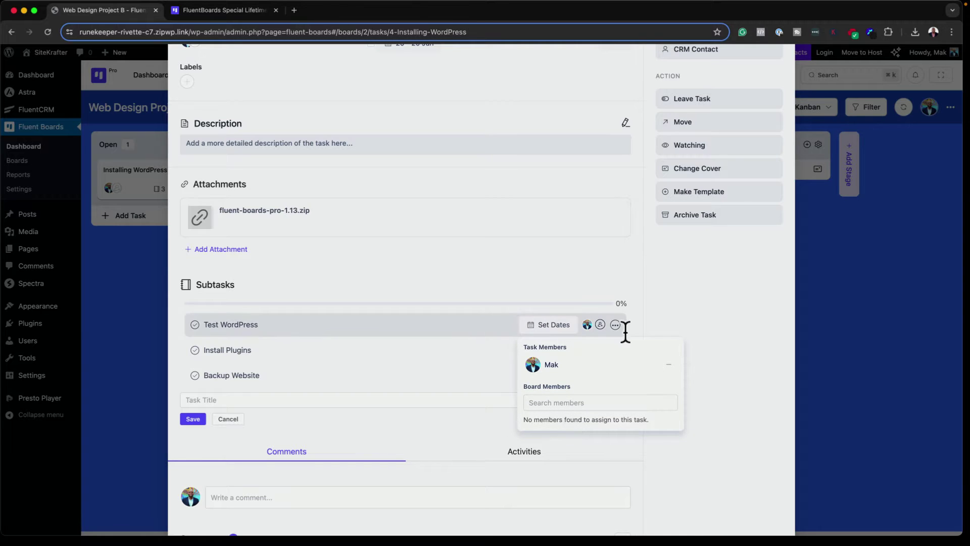
left_click(660, 314)
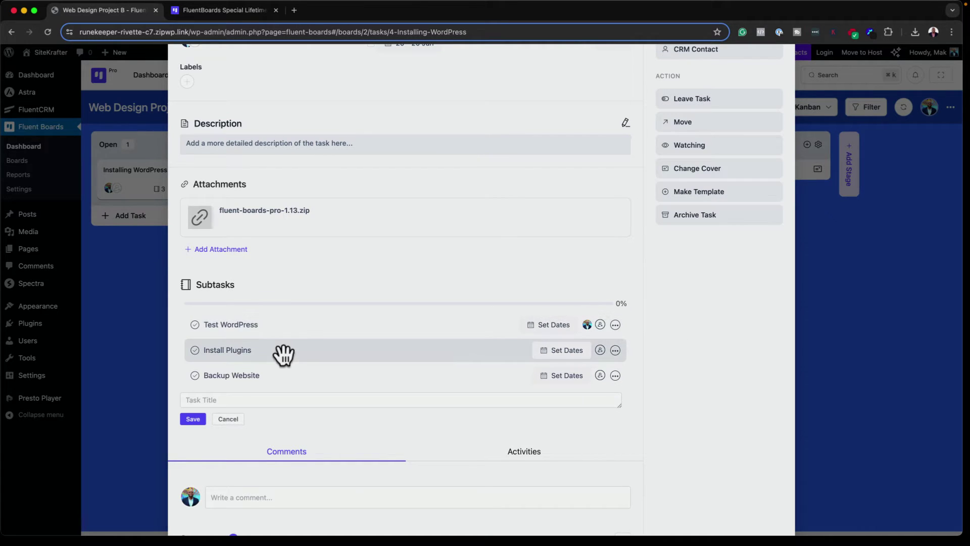
Step: Search the board members for another assignee for the Install Plugins subtask, clear the search and close the list
left_click(600, 350)
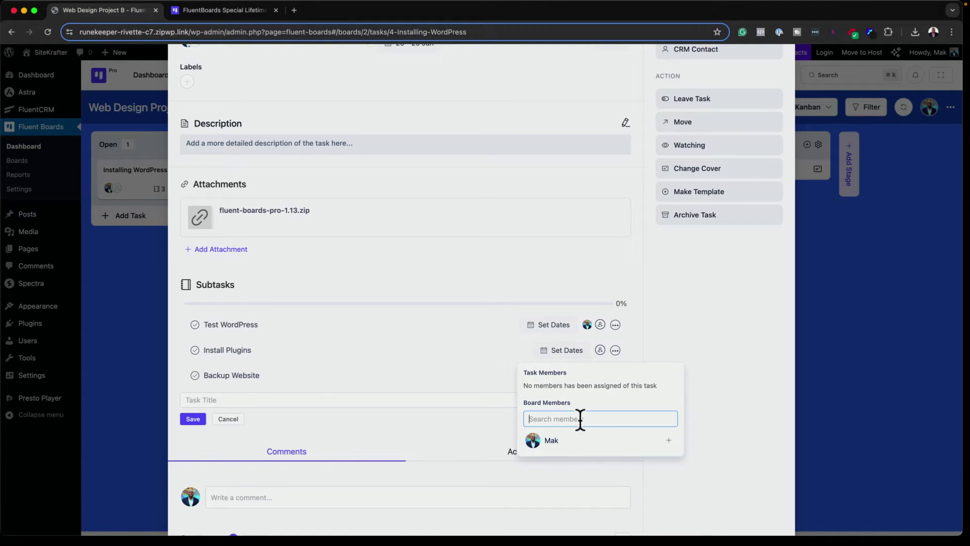
type("malo")
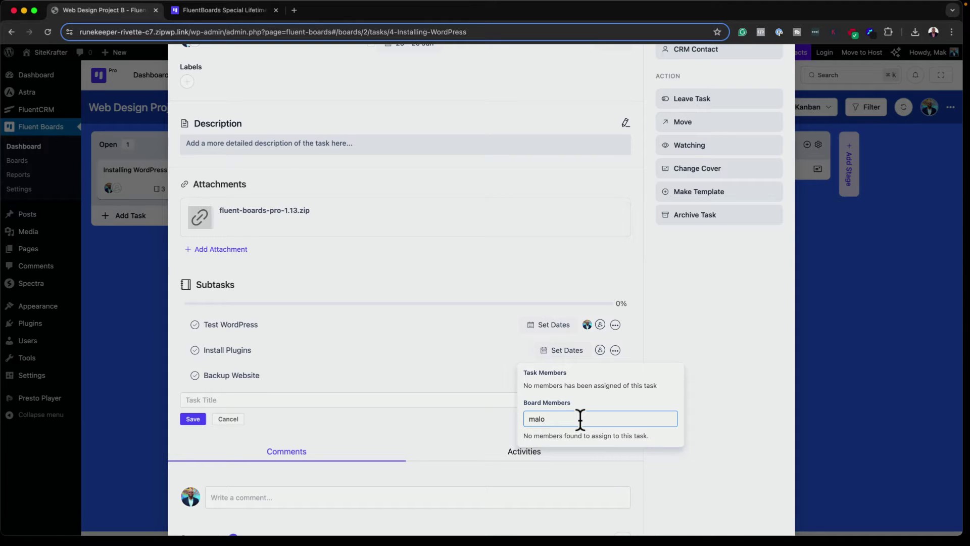
key("BackSpace")
key("BackSpace")
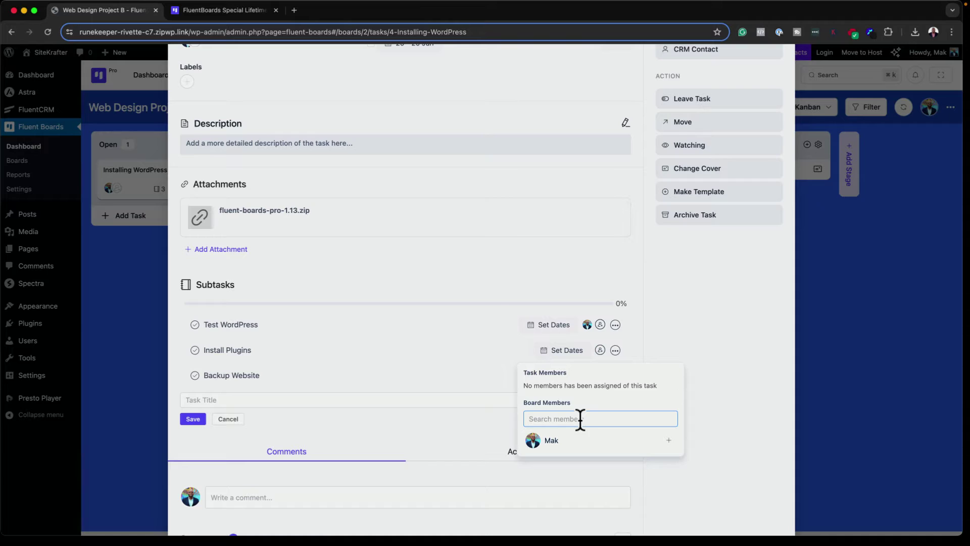
left_click(633, 323)
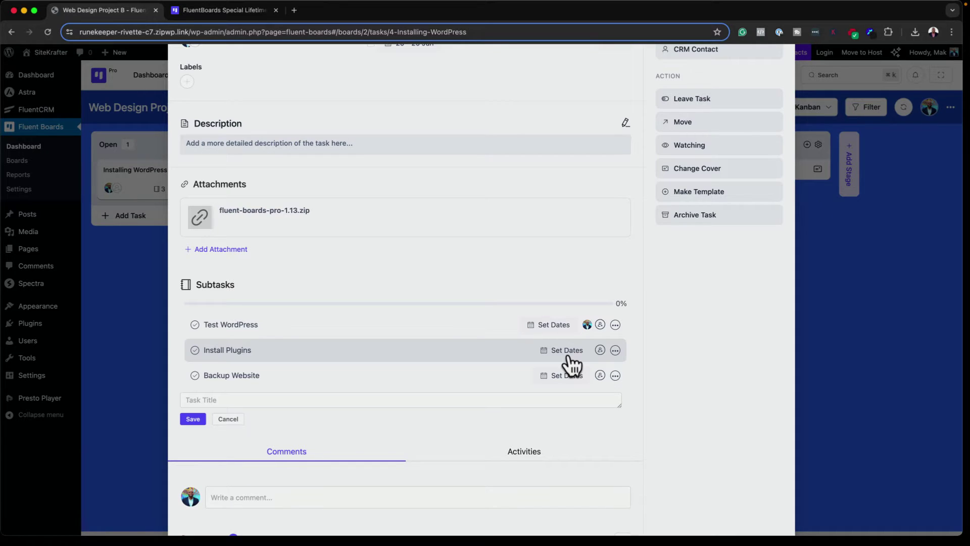
Step: Set the Install Plugins subtask's start and due dates to 18 June 2024 and open its further options
left_click(567, 352)
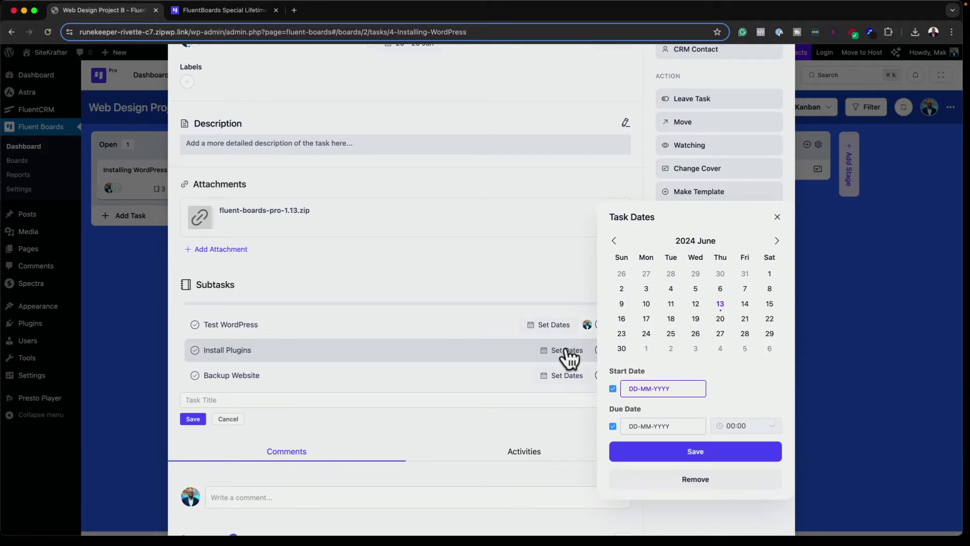
left_click(671, 320)
left_click(725, 452)
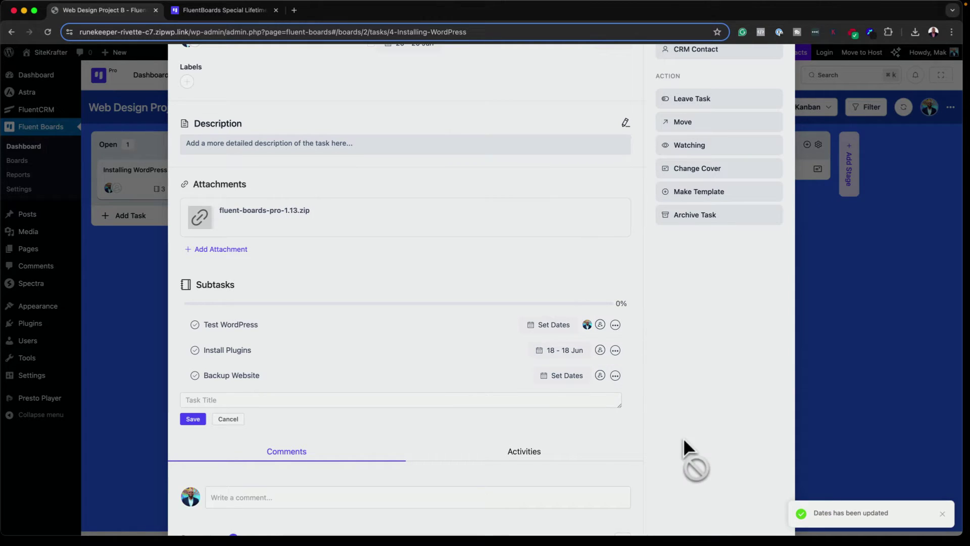
left_click(615, 350)
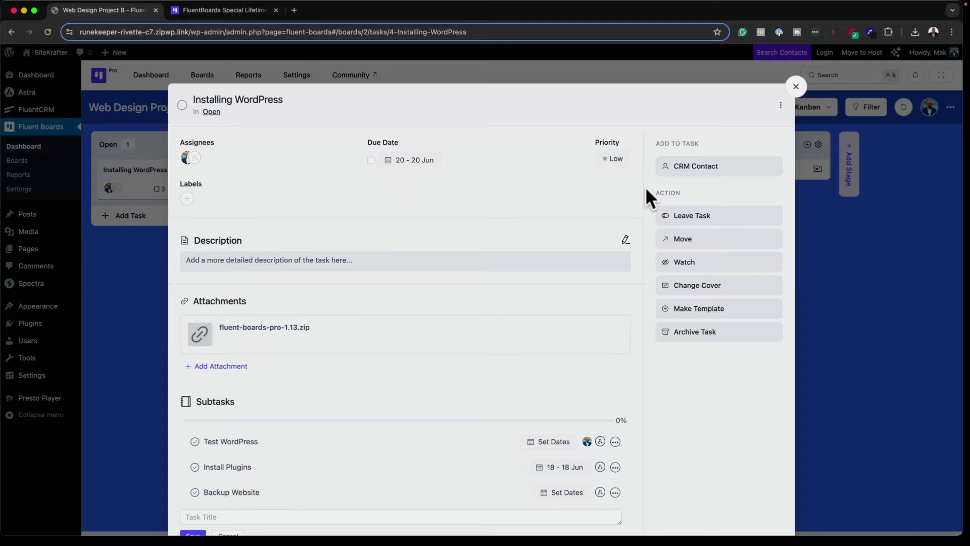
Step: Set the Installing WordPress task's priority to High and add the red label to it
left_click(618, 159)
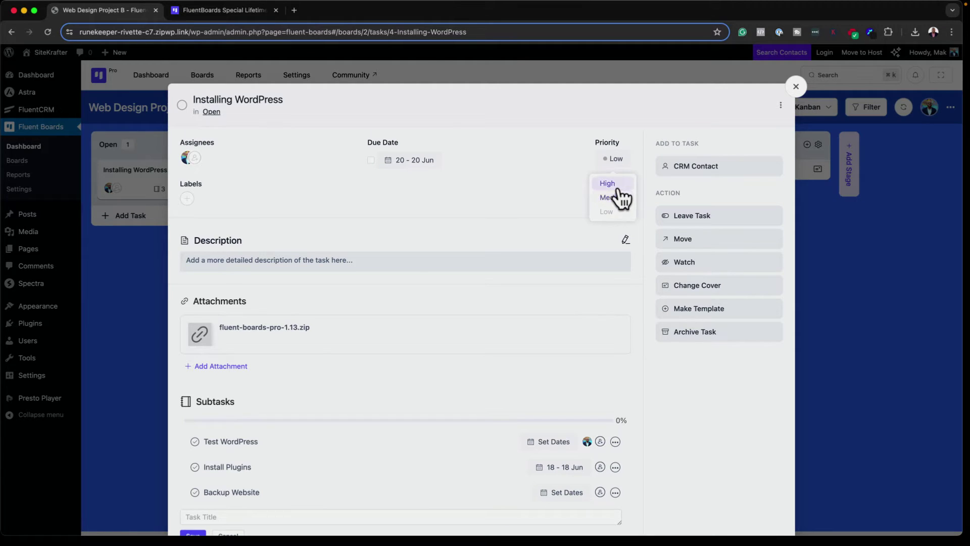
left_click(612, 184)
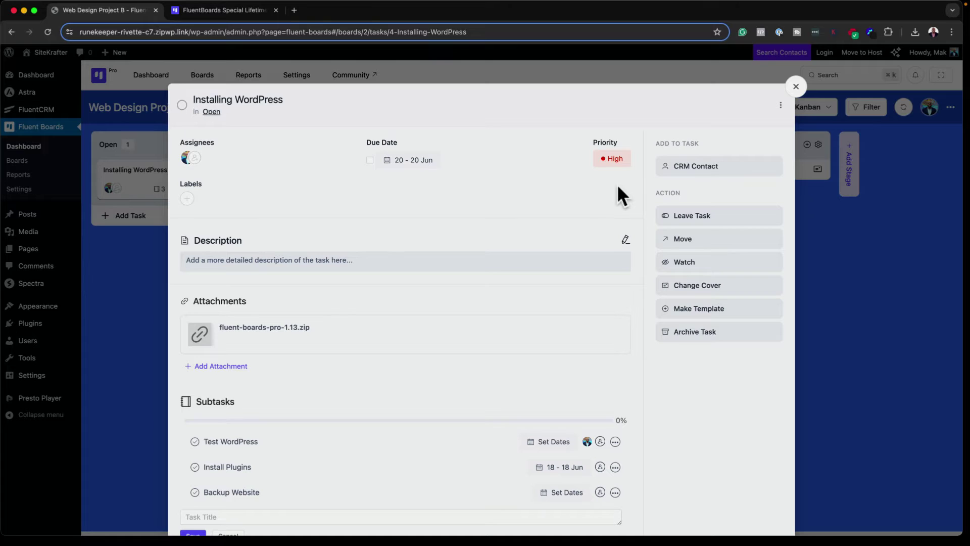
left_click(189, 196)
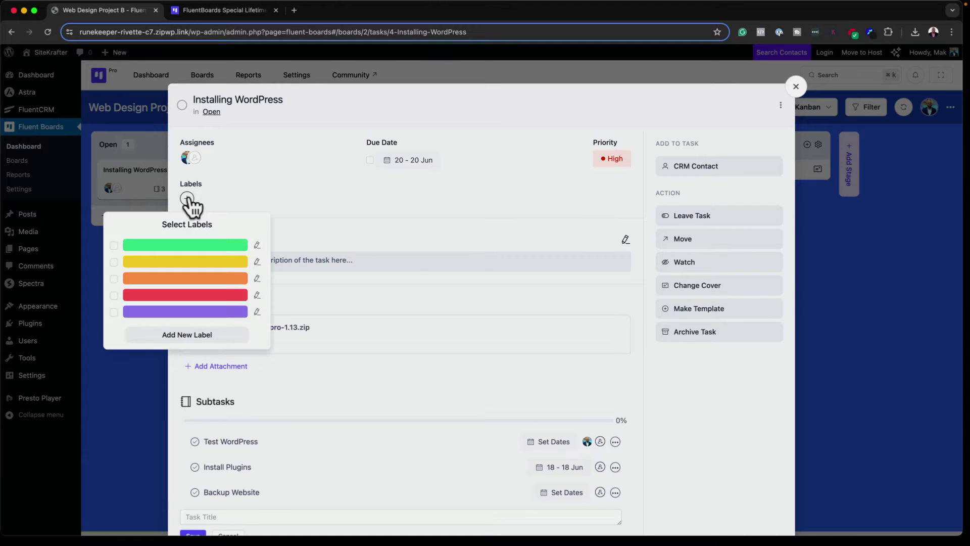
left_click(150, 296)
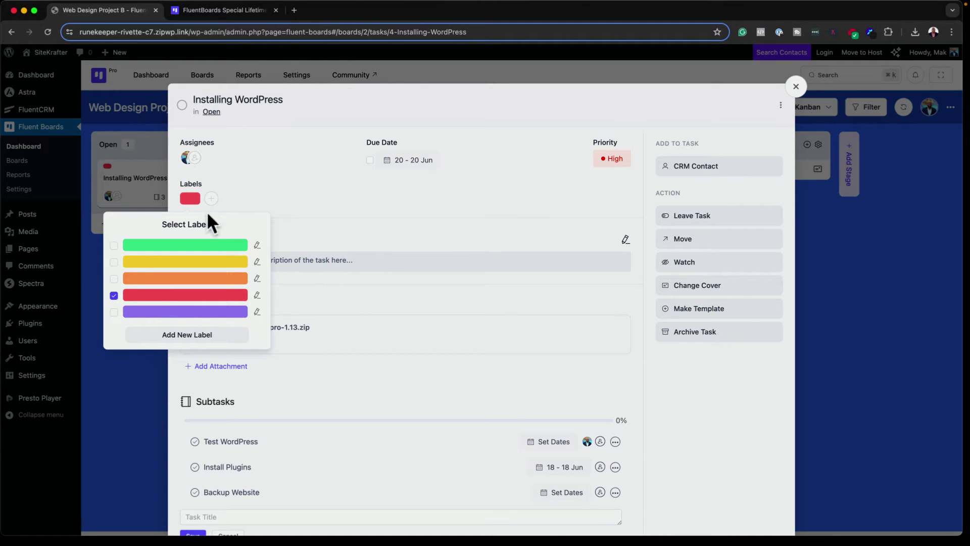
left_click(257, 294)
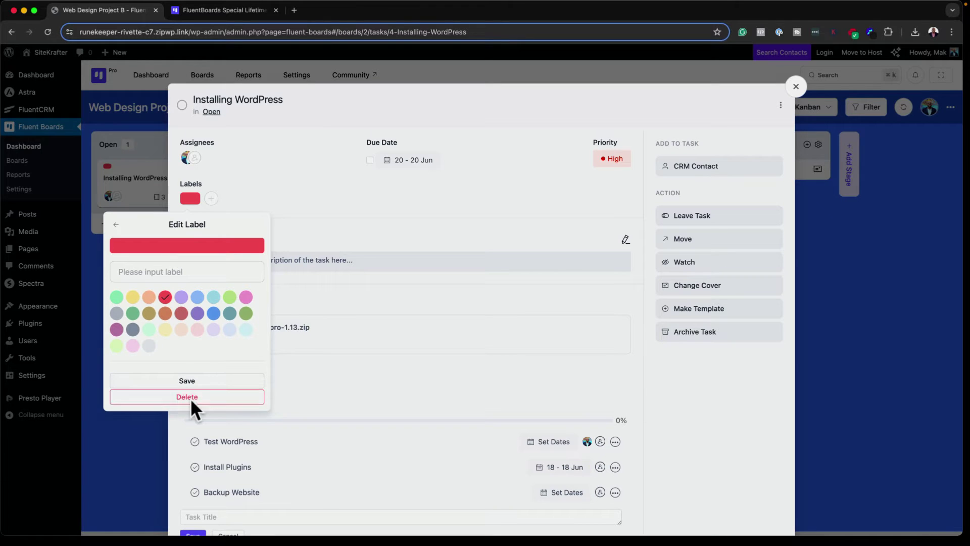
key("Escape")
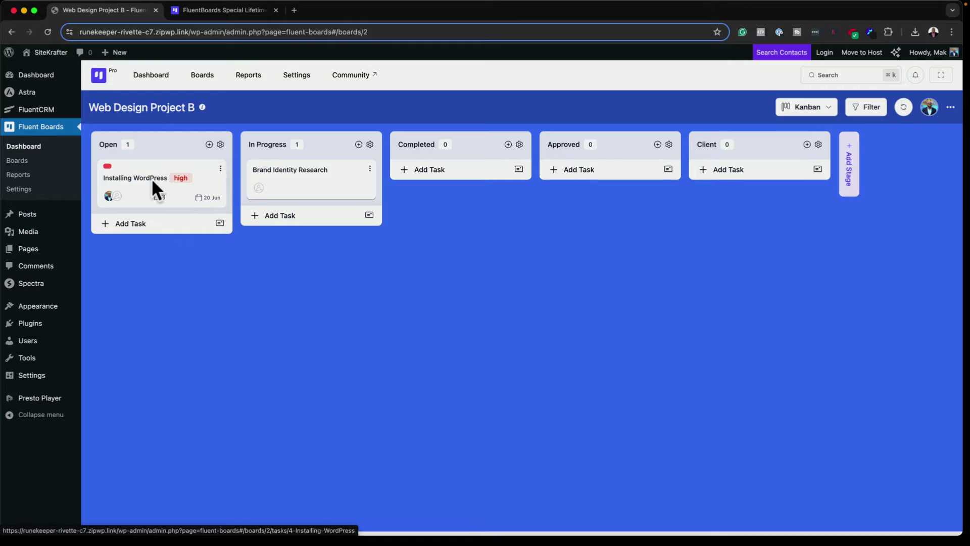
Step: Reopen the Installing WordPress task and post the comment "Well Done!" on it
left_click(151, 178)
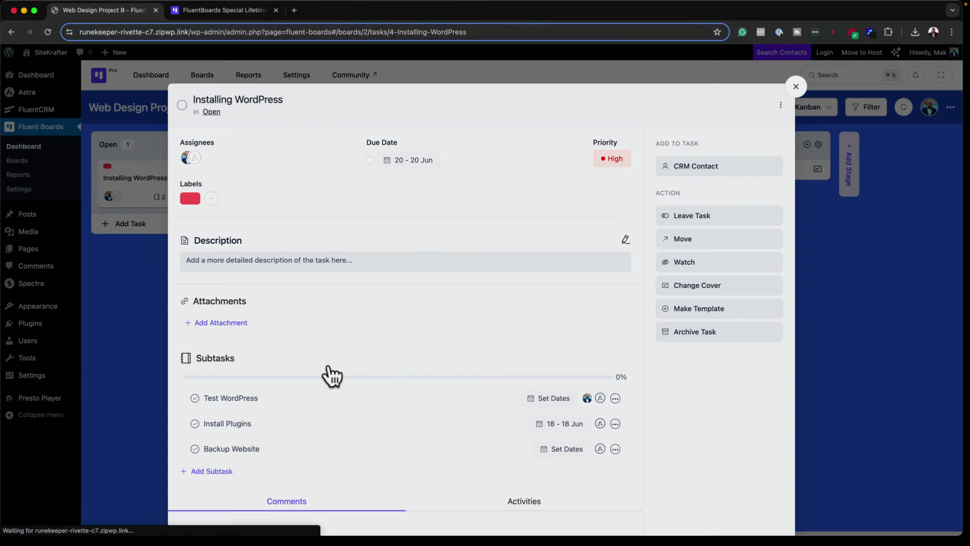
scroll(332, 376, "down", 3)
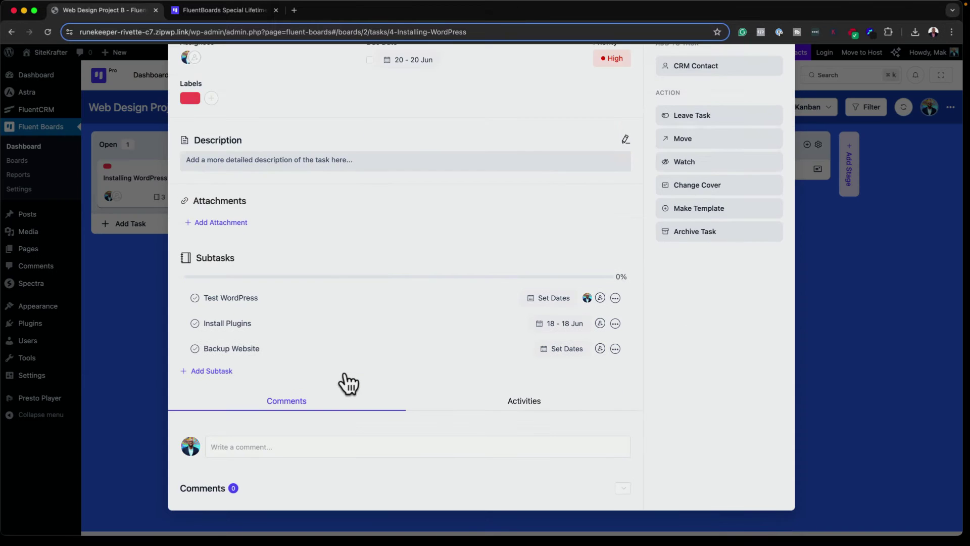
left_click(248, 452)
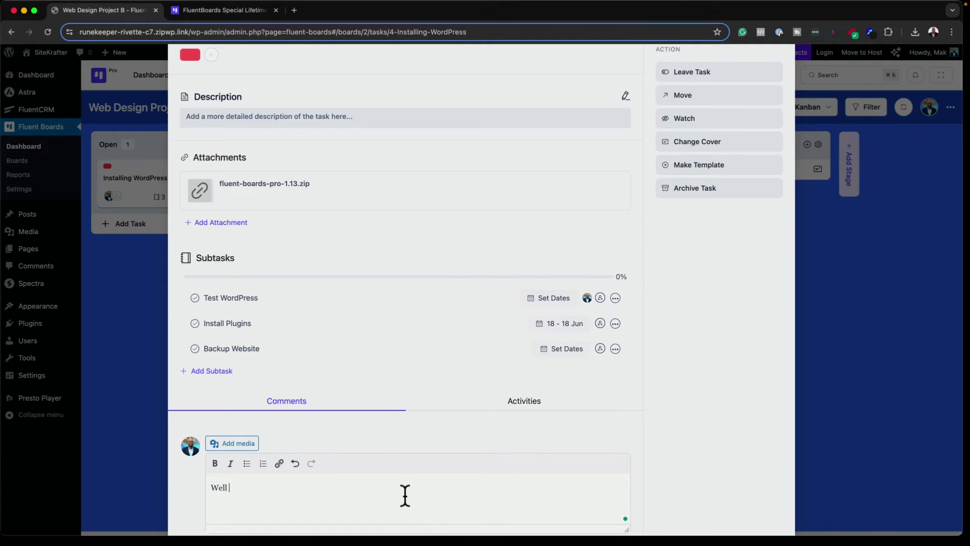
type("Well Done!")
key("super+Return")
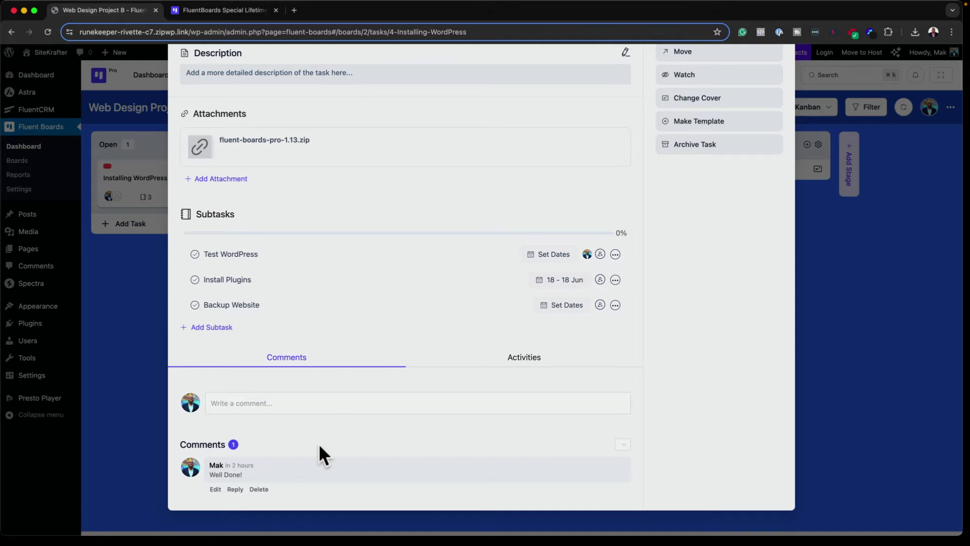
scroll(343, 323, "up", 4)
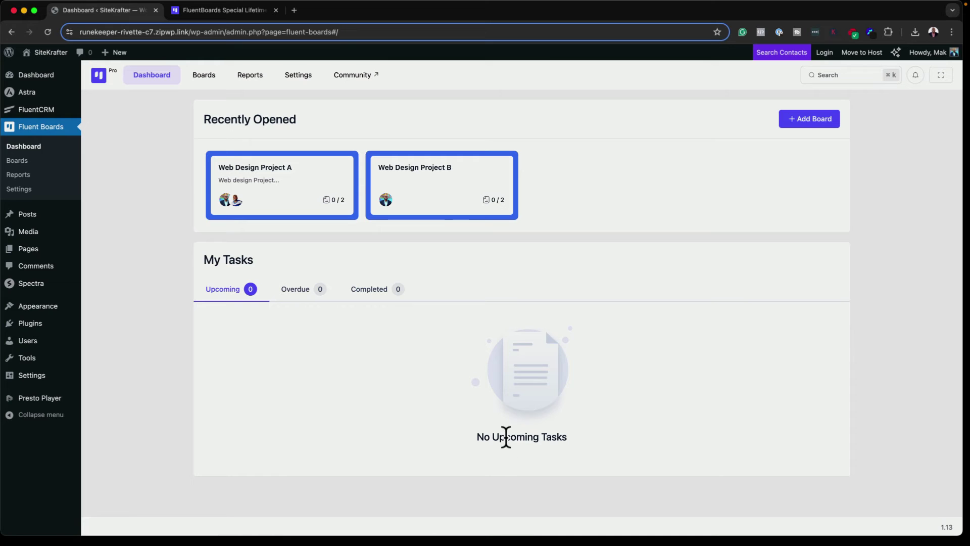
Step: Look at the overdue and upcoming tasks under My Tasks on the FluentBoards dashboard
left_click(300, 289)
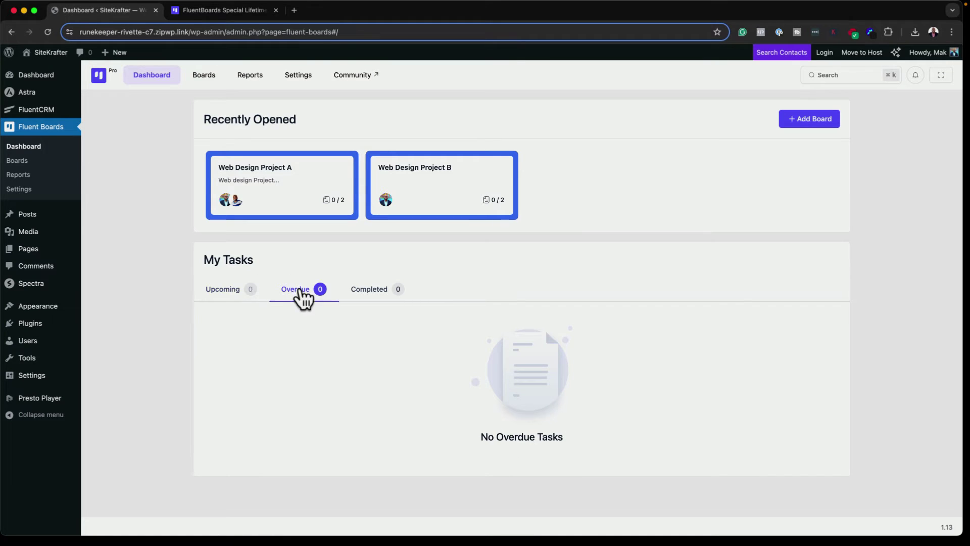
left_click(222, 296)
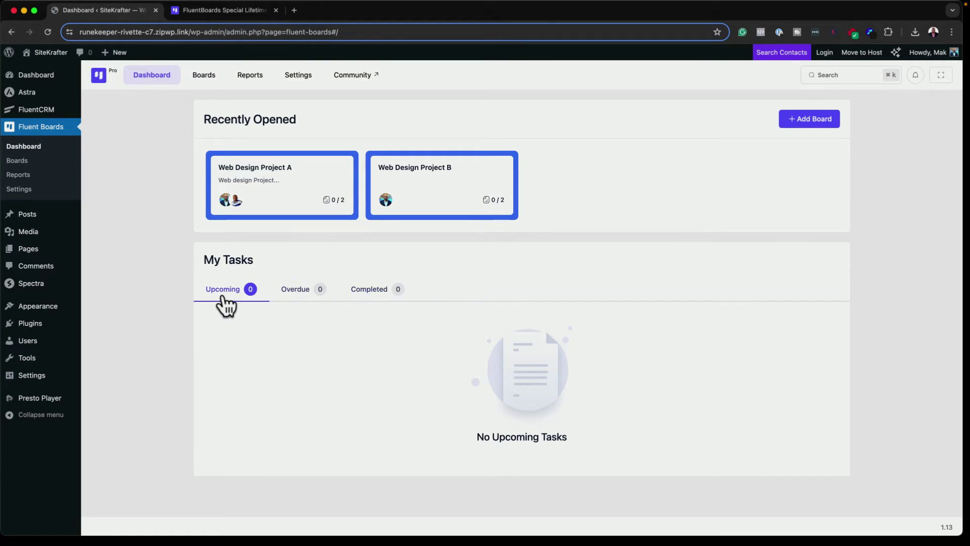